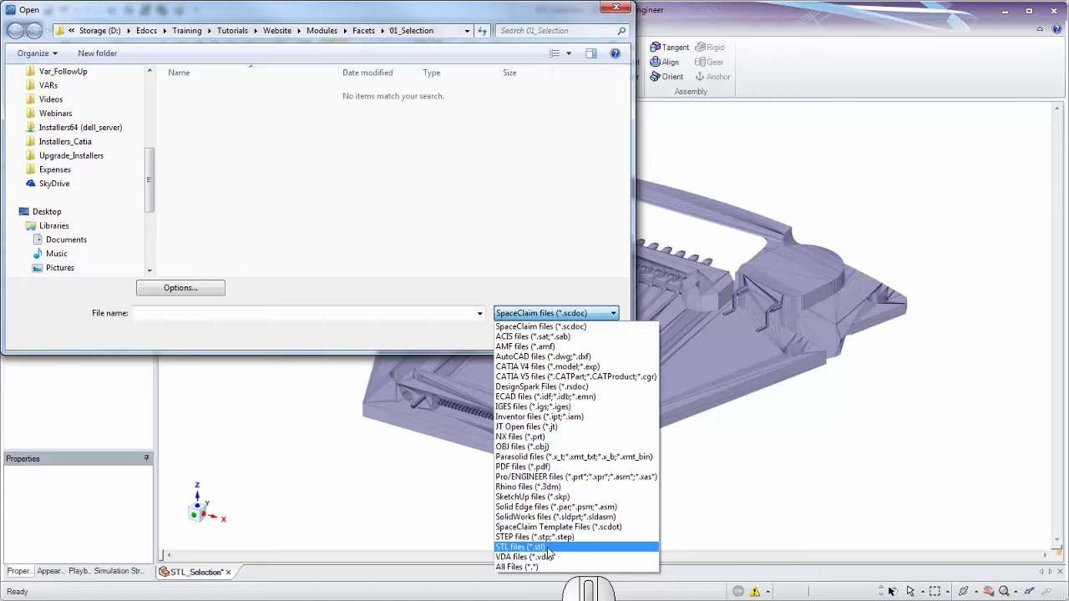
Open STL_Selection.stl from the 01_Selection folder with the file filter set to All Files.
click(547, 568)
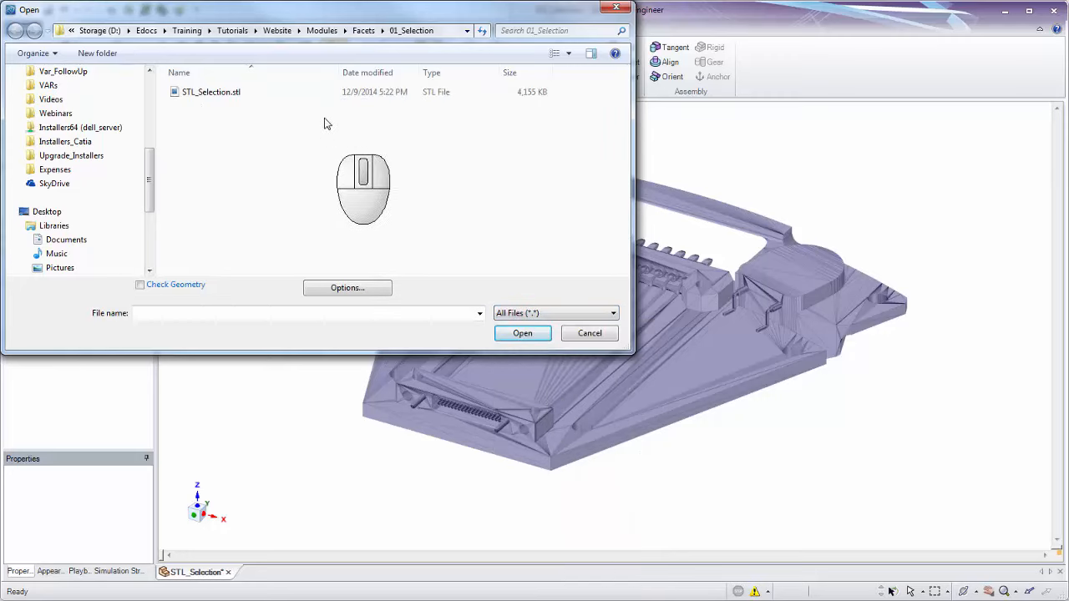
click(220, 97)
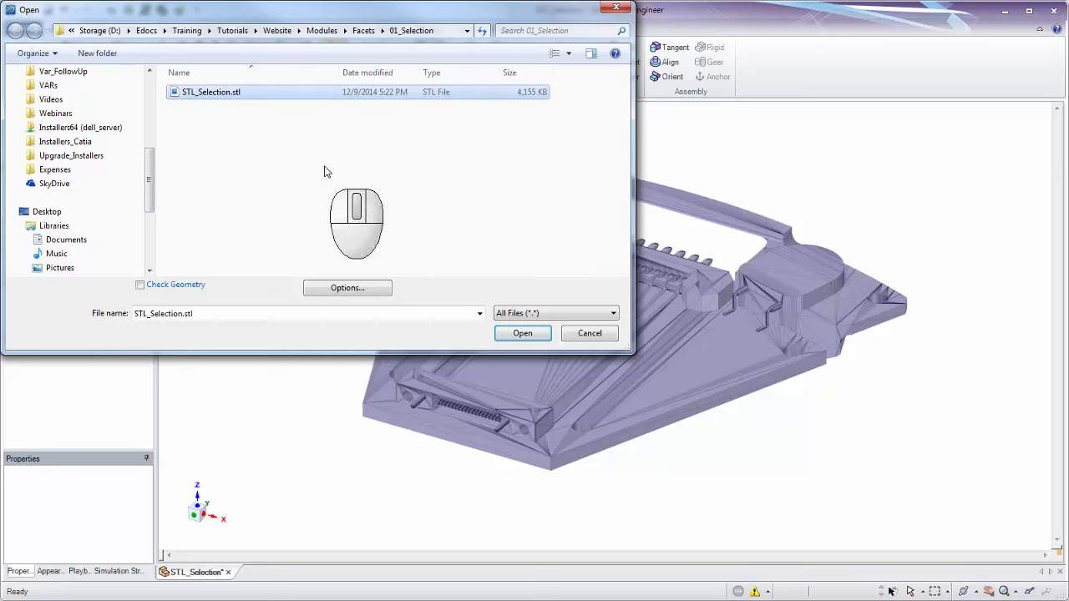
click(525, 333)
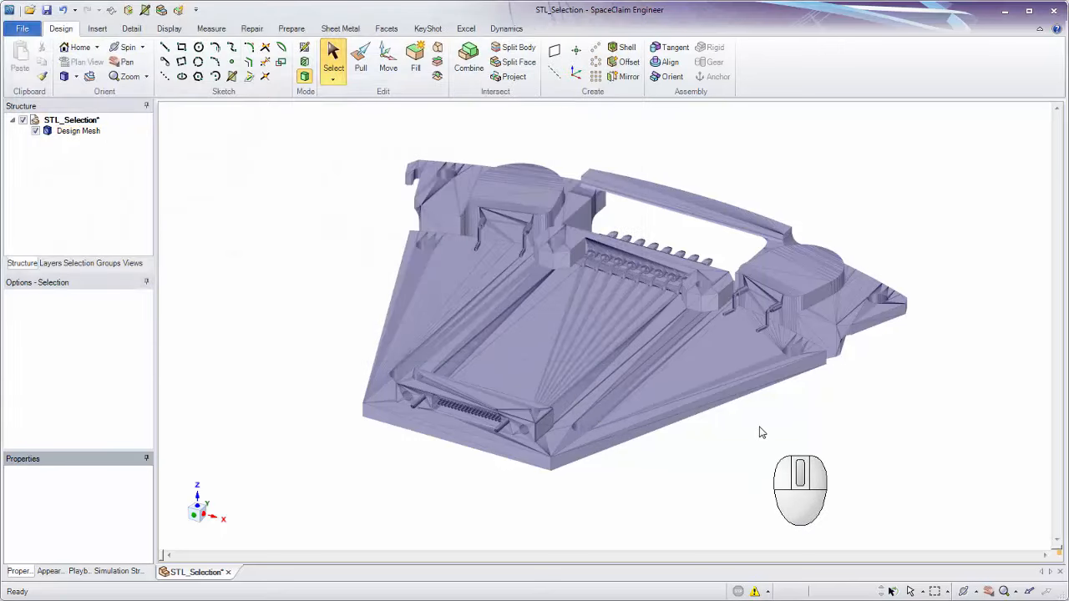
Select the design mesh, then individual facets and an edge around the central floor panel, one at a time.
click(48, 133)
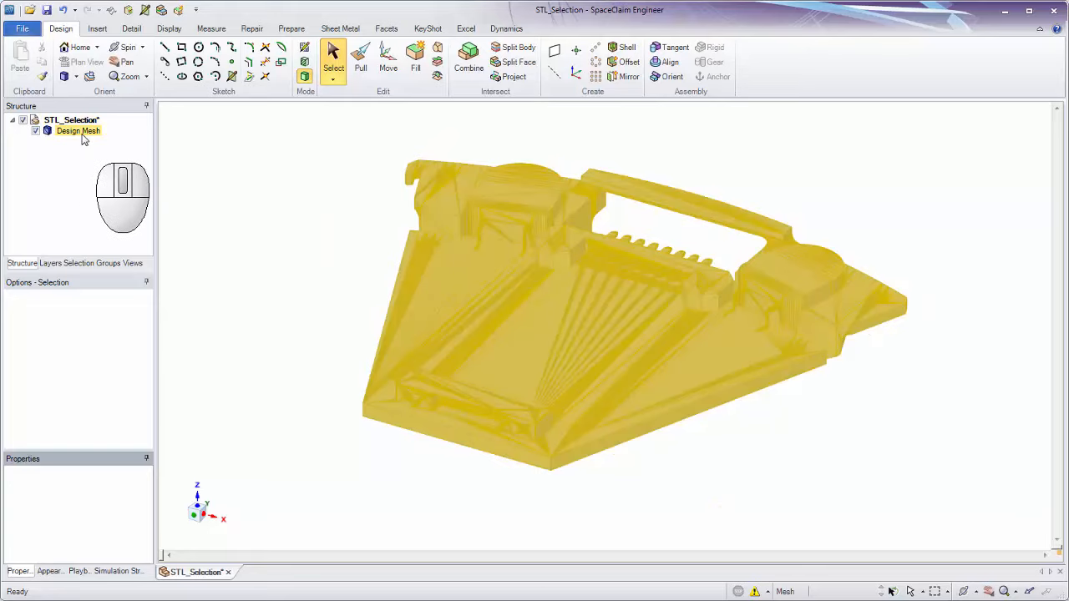
click(530, 322)
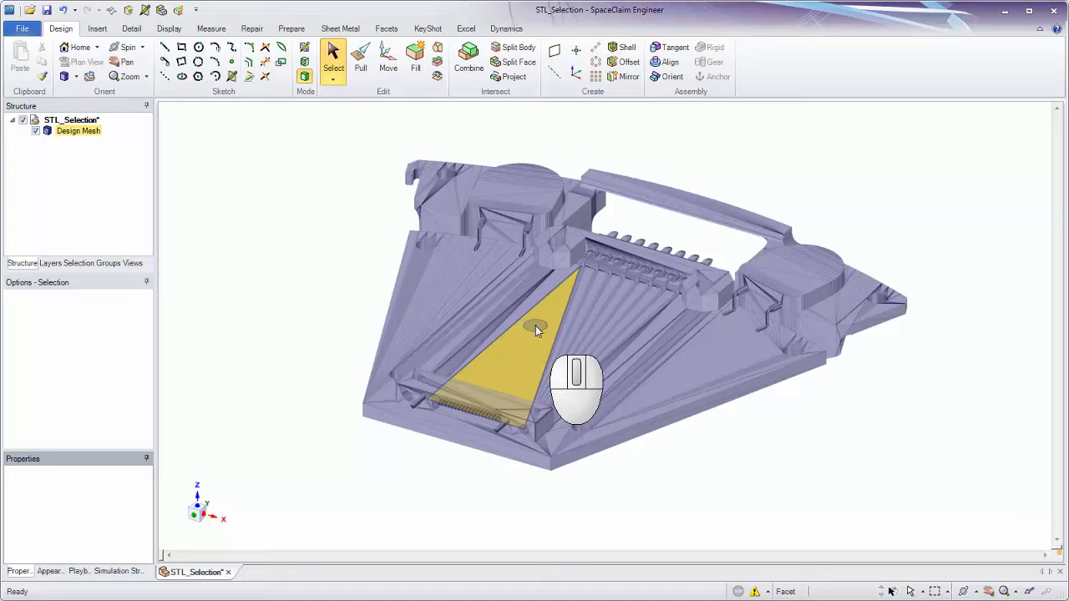
ctrl+middle_drag(537, 323, 519, 354)
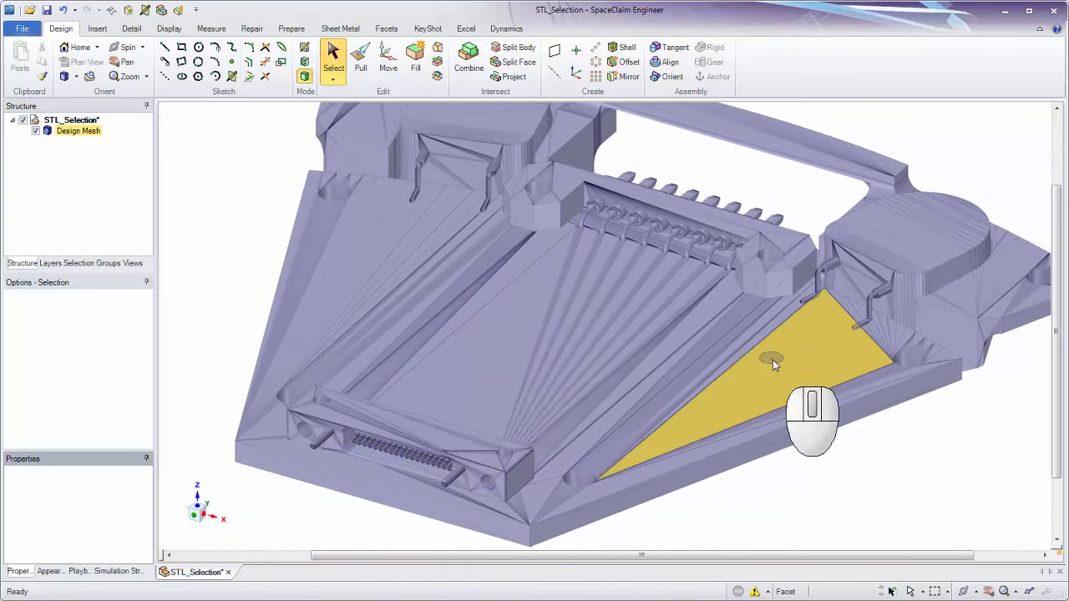
click(773, 360)
click(531, 340)
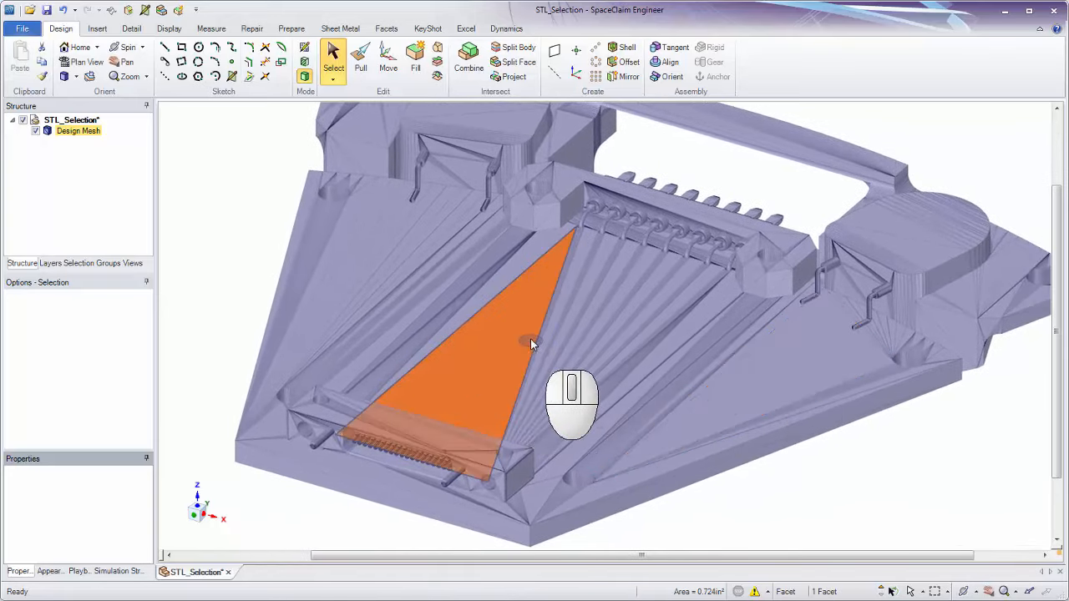
click(593, 279)
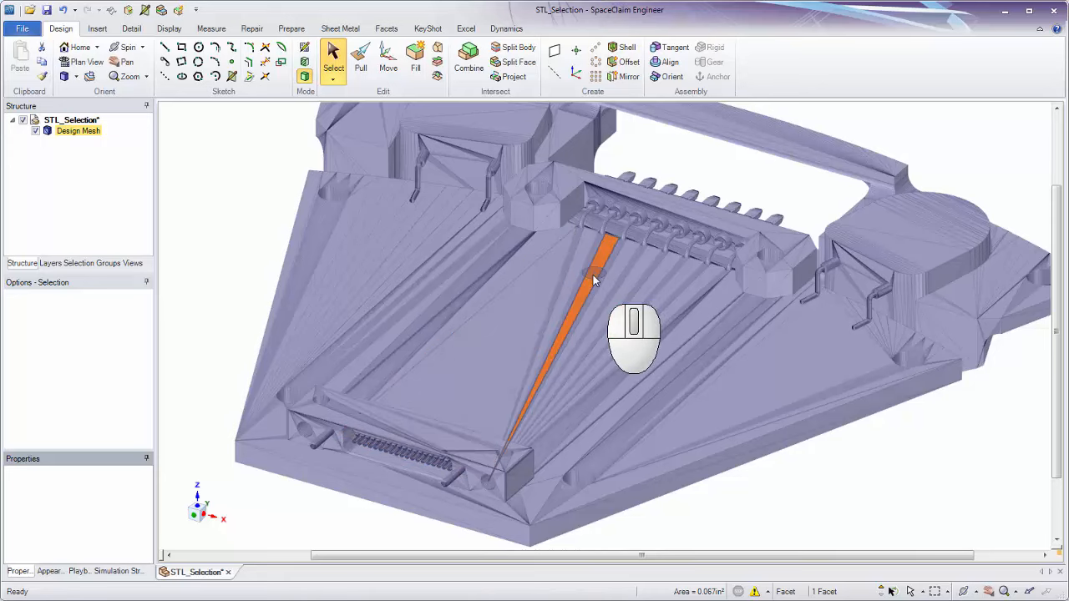
click(540, 273)
click(535, 243)
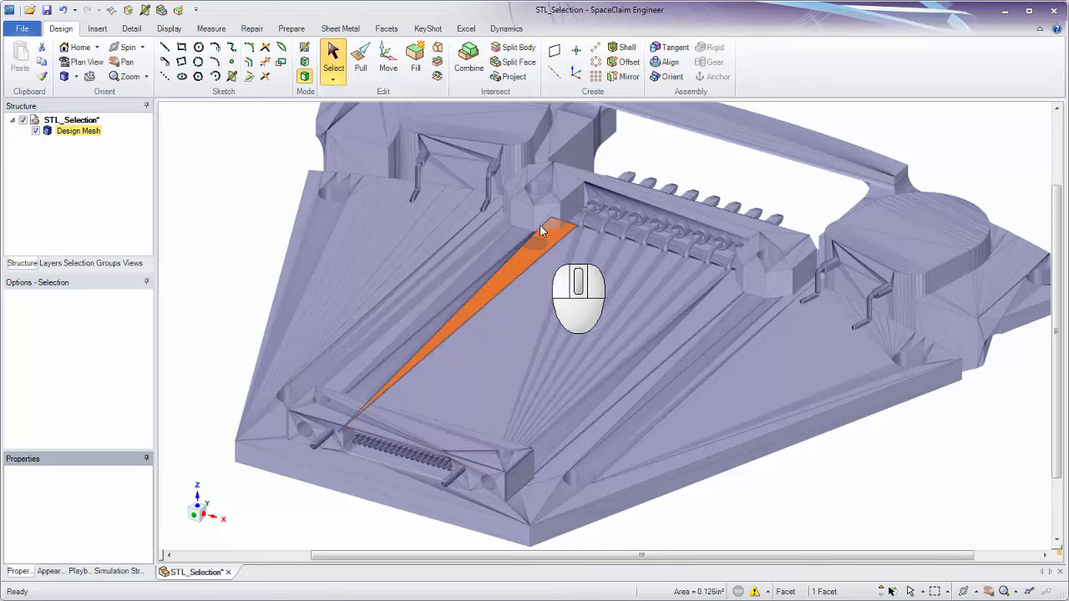
click(548, 220)
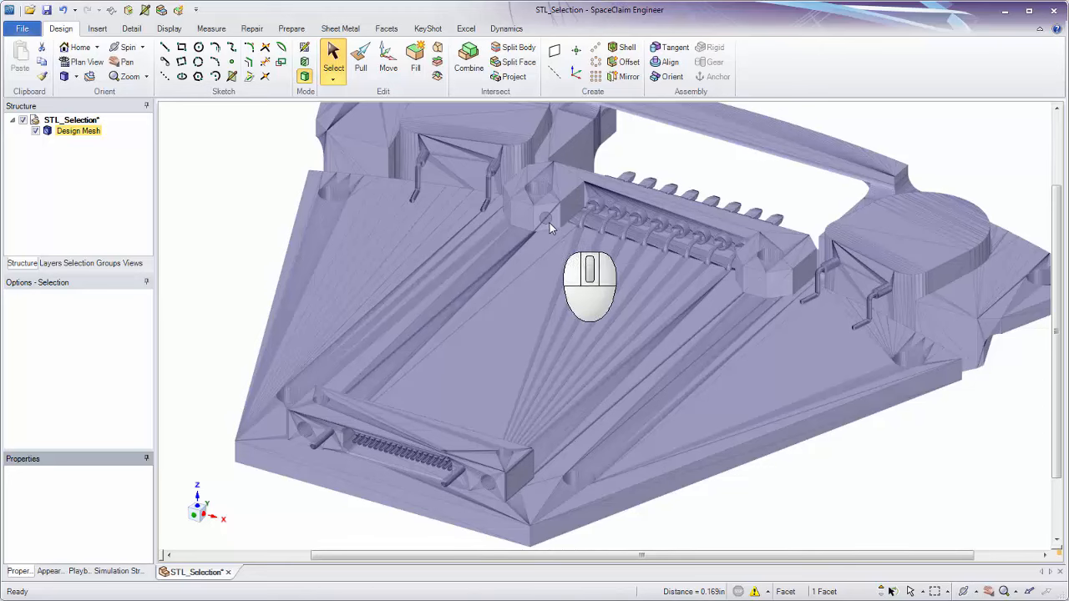
click(549, 225)
click(547, 265)
Select a single facet, an upper edge and the shared corner vertex individually on the front of the octagonal boss.
ctrl+middle_drag(549, 213, 538, 424)
shift+middle_drag(575, 286, 562, 376)
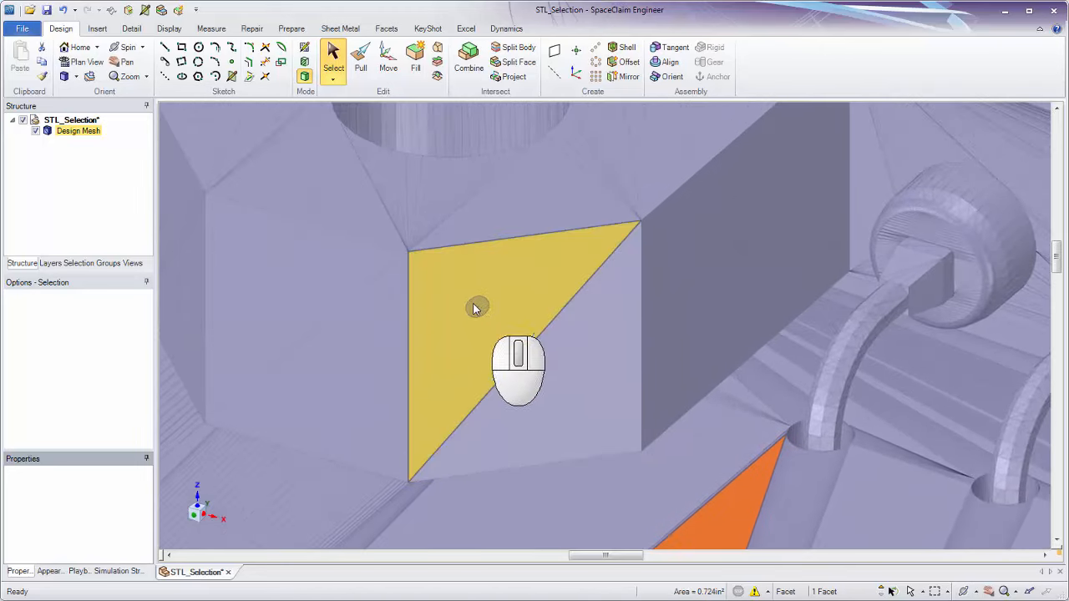
click(468, 302)
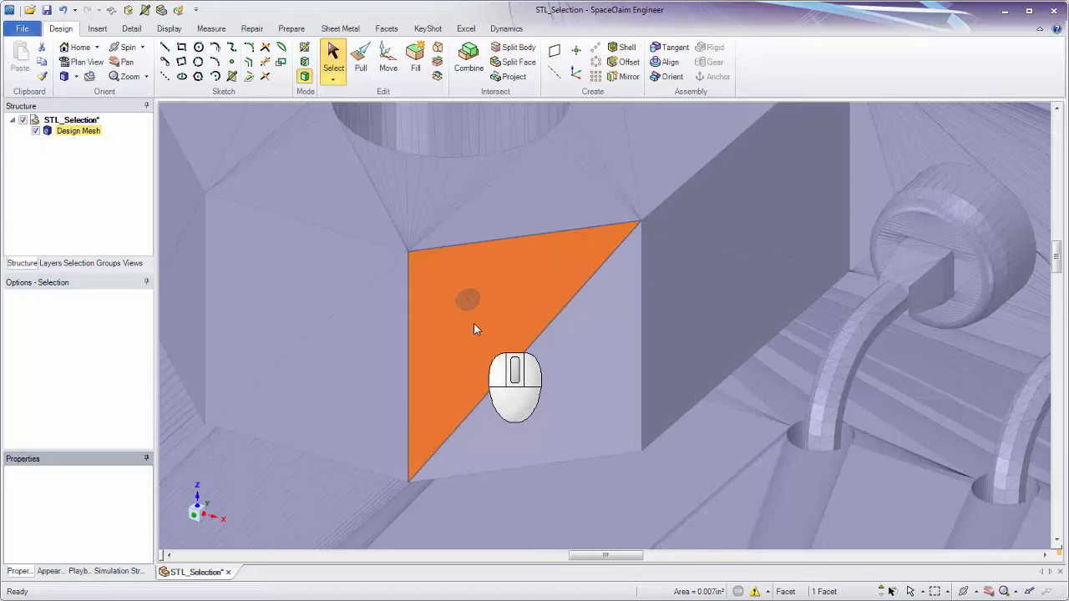
click(356, 240)
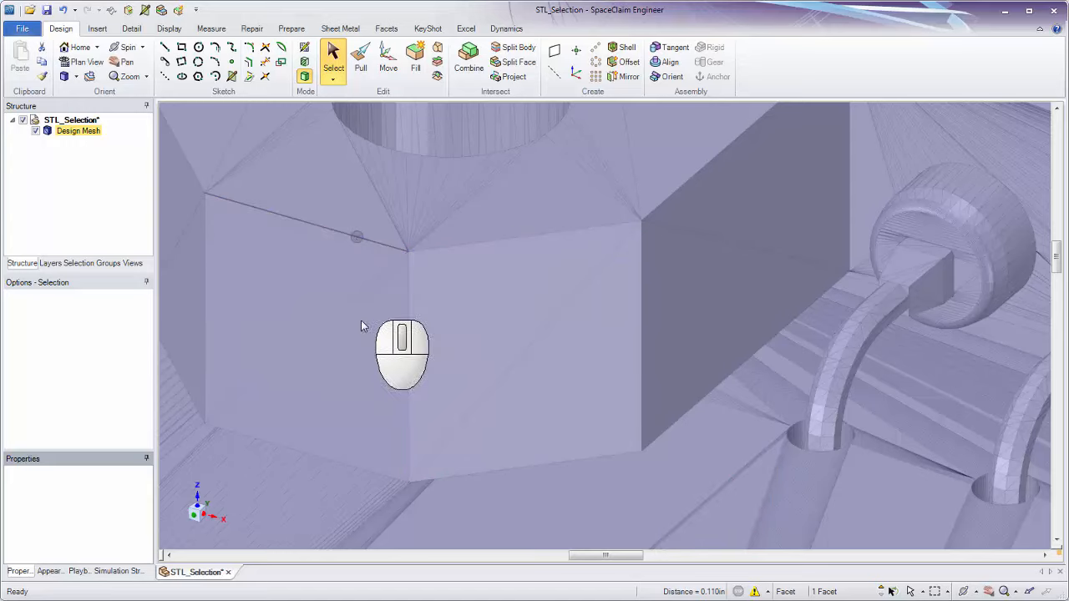
click(406, 251)
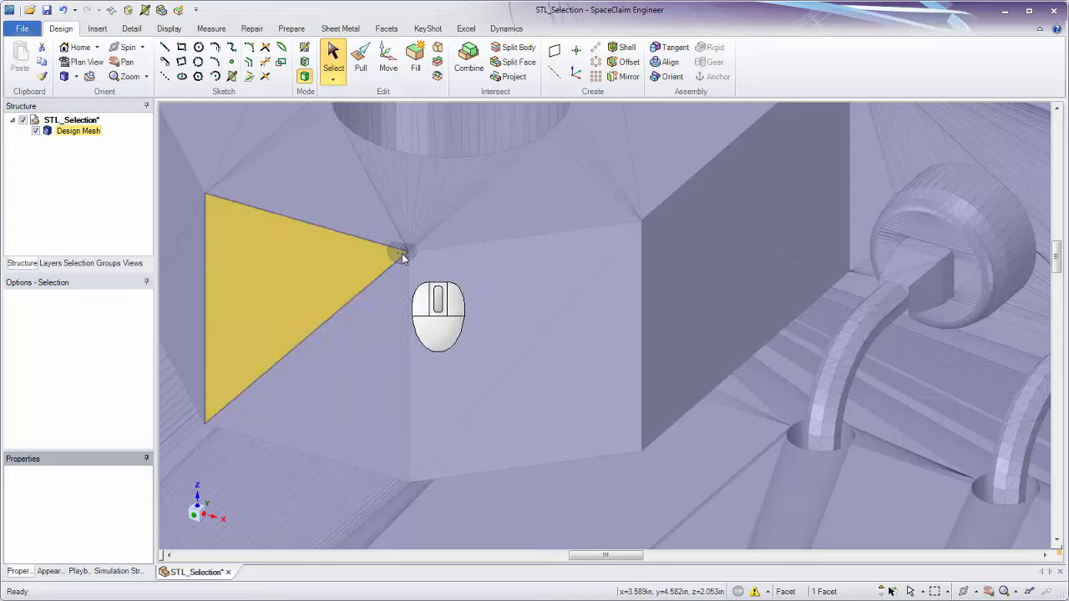
click(481, 296)
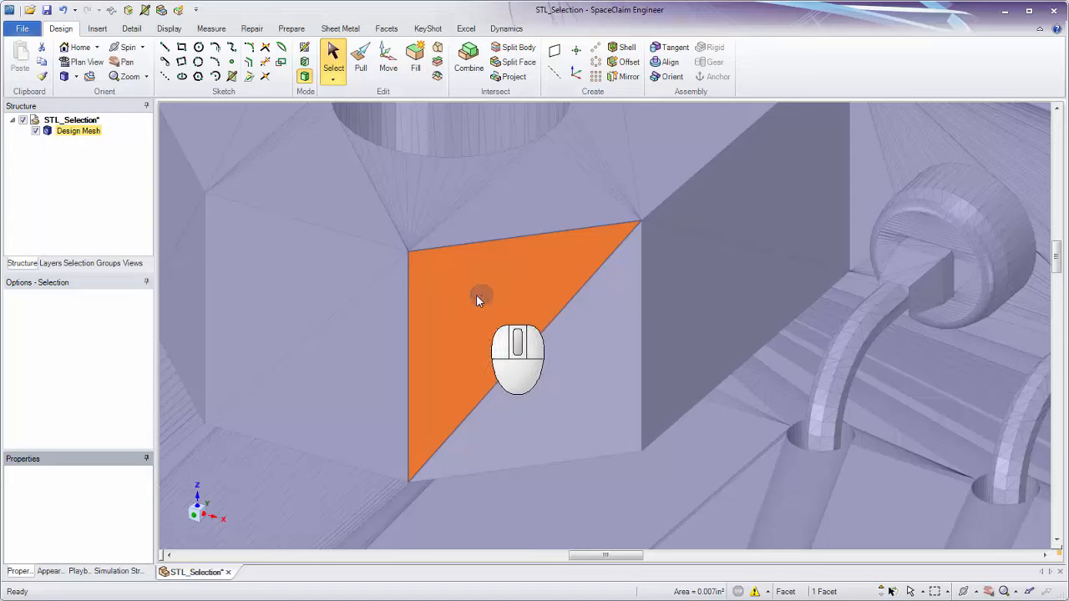
click(345, 231)
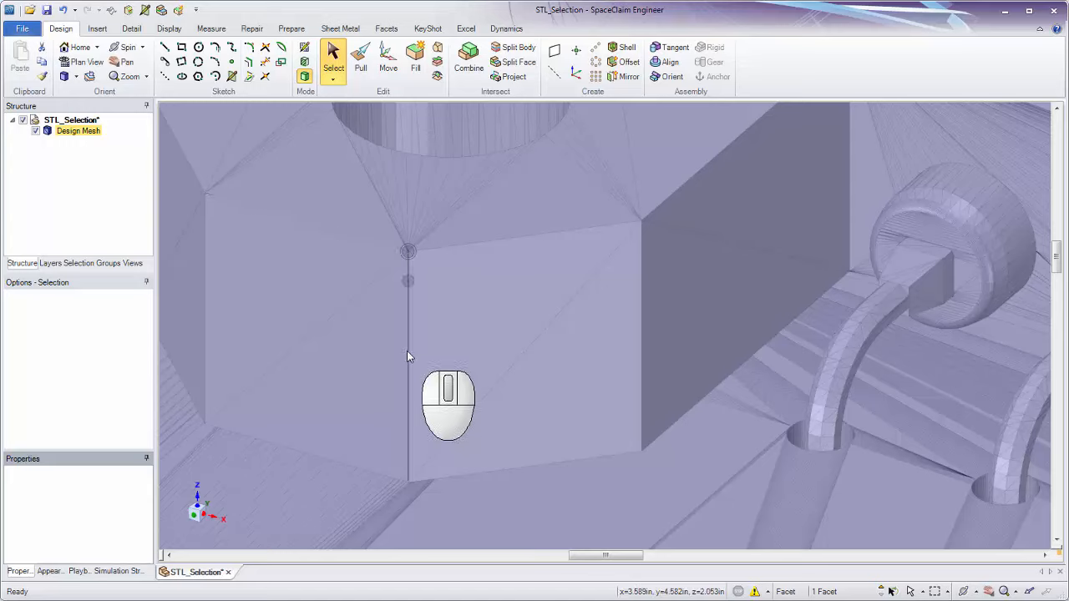
Build a multiple selection of five neighbouring facets around the shared upper corner of the octagonal boss.
click(454, 325)
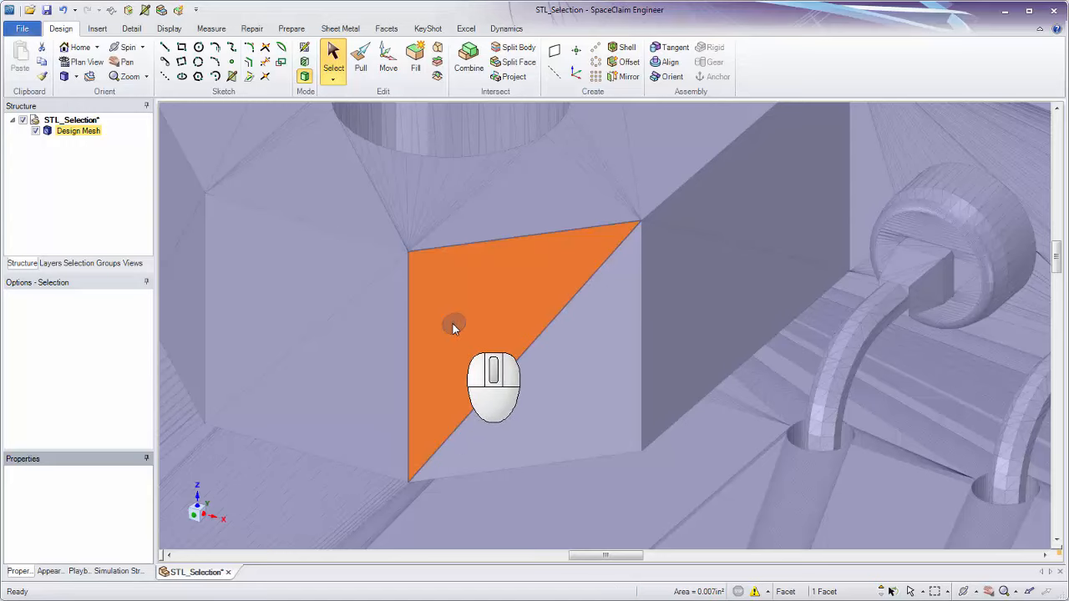
ctrl+click(373, 327)
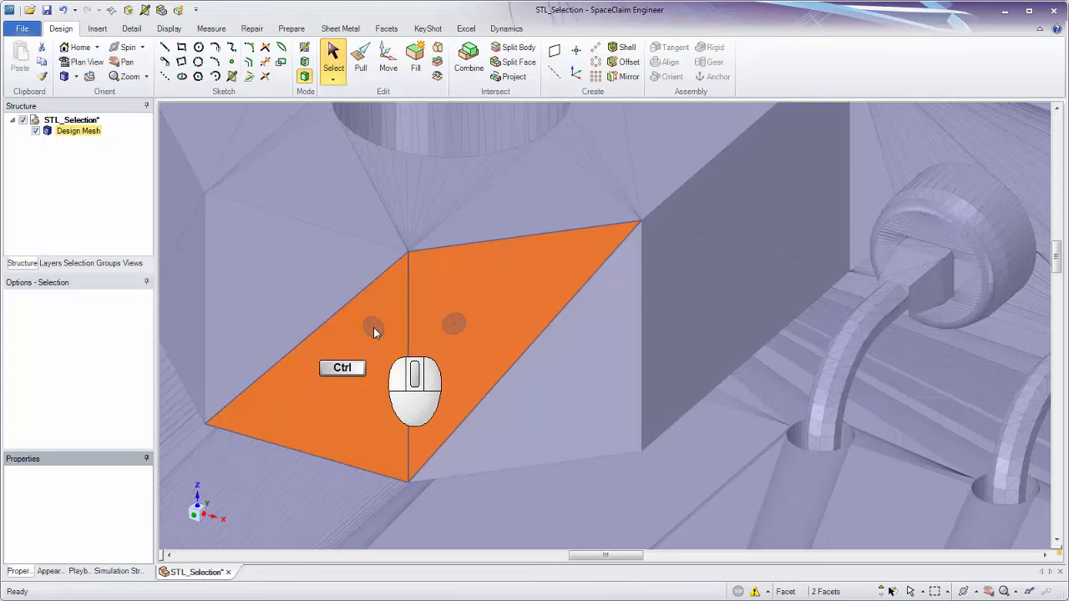
ctrl+click(313, 290)
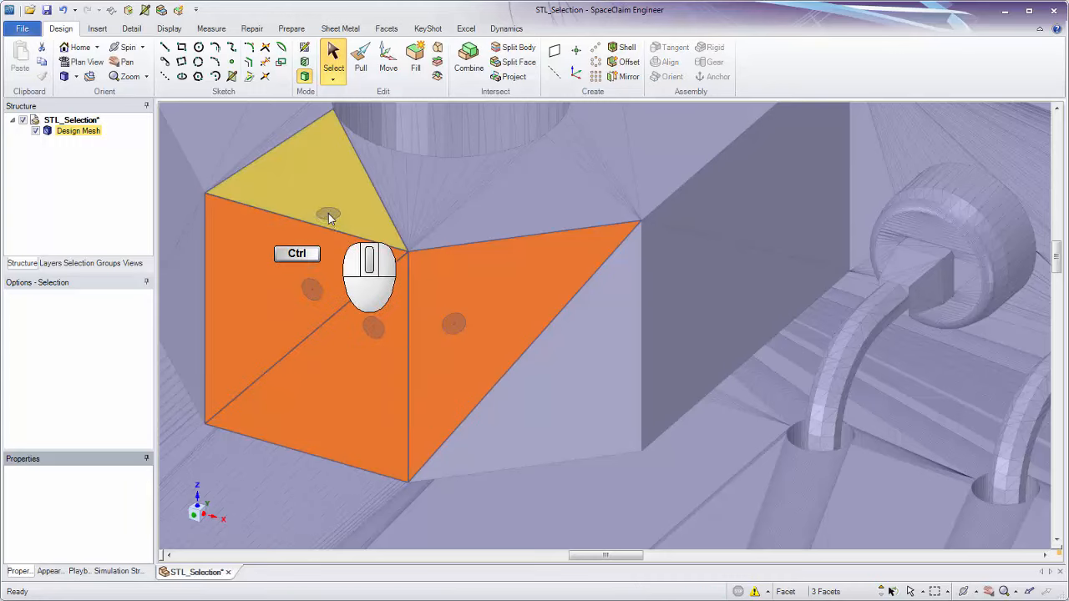
ctrl+click(329, 215)
ctrl+click(466, 216)
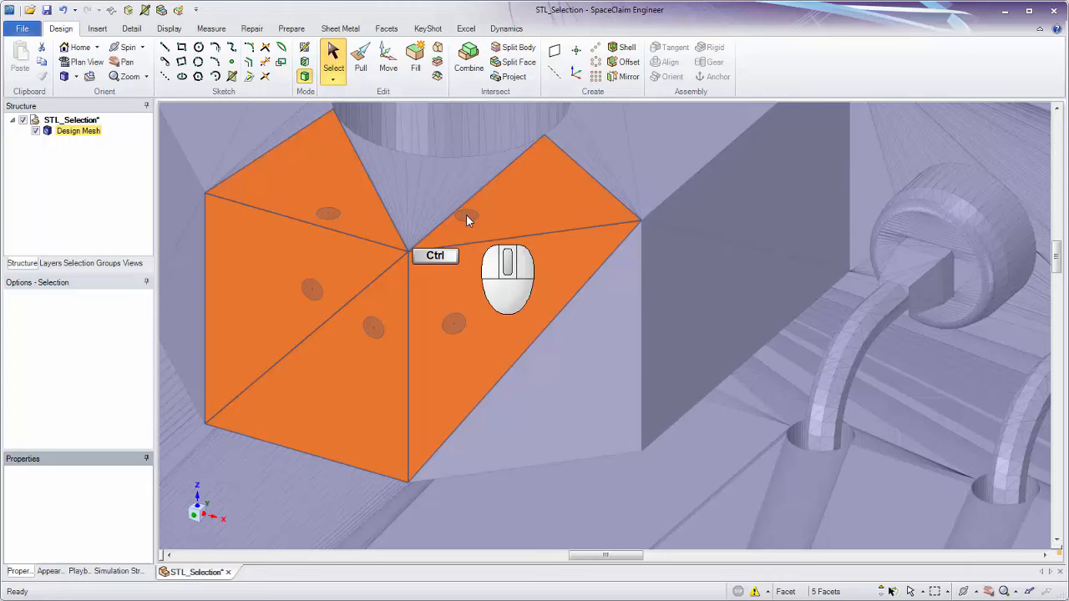
Add the lower-right front facet to the selection and remove the three other selected side facets of the boss.
ctrl+click(566, 356)
ctrl+click(511, 302)
ctrl+click(365, 324)
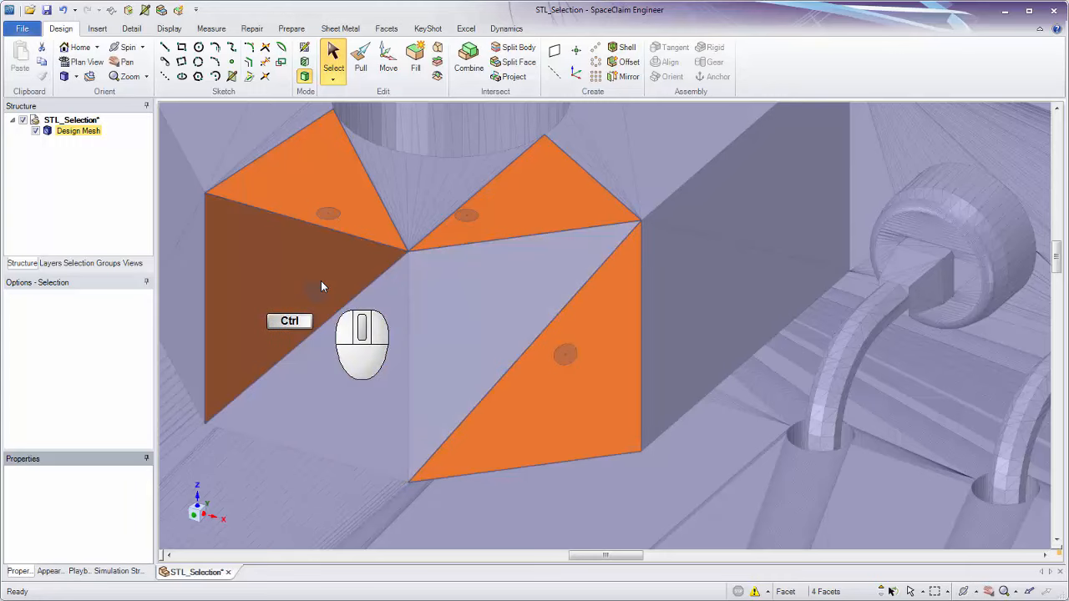
ctrl+click(322, 285)
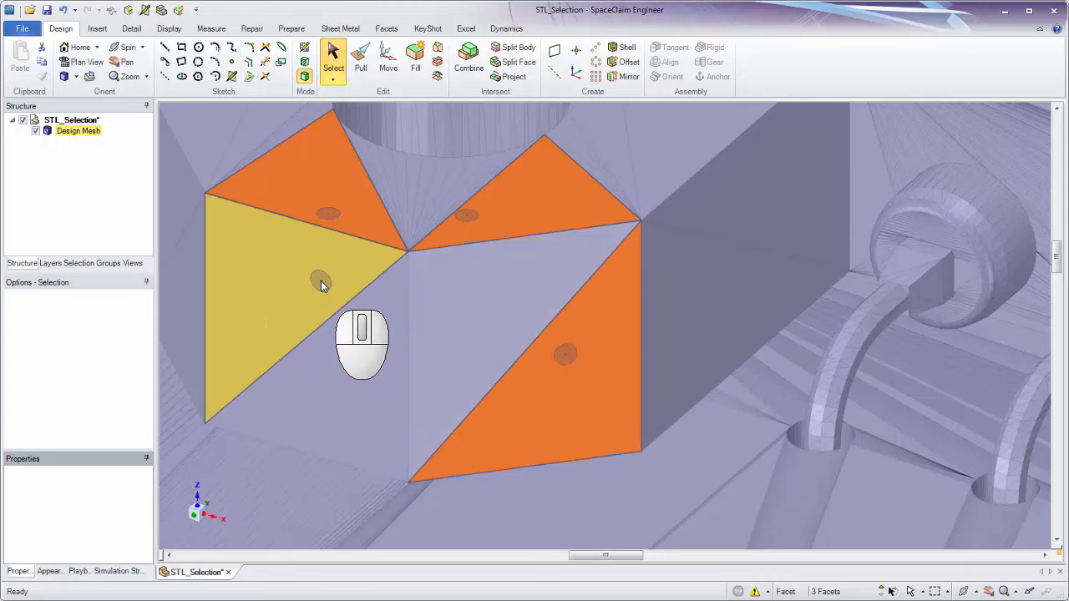
Select all connected coplanar facets of the boss's top face and the adjoining bar at once.
middle_drag(324, 292, 341, 316)
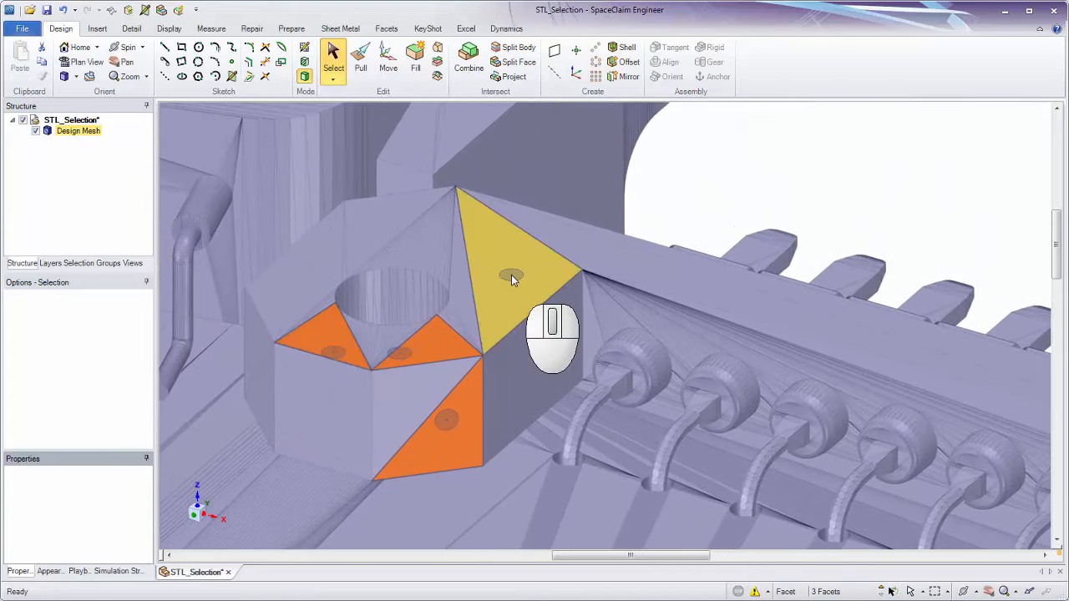
double_click(512, 280)
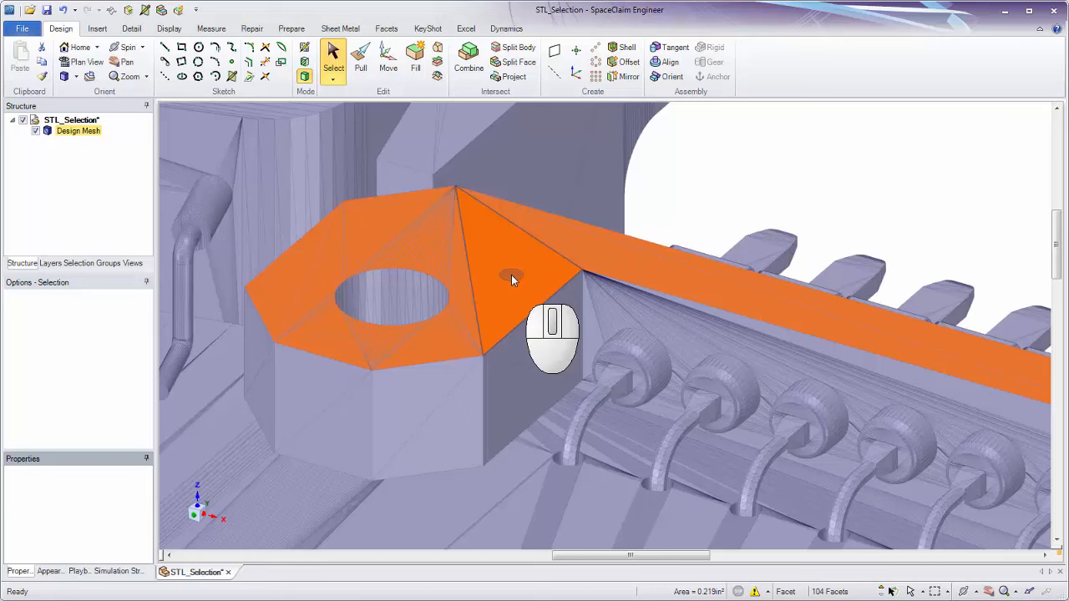
ctrl+middle_drag(511, 274, 458, 250)
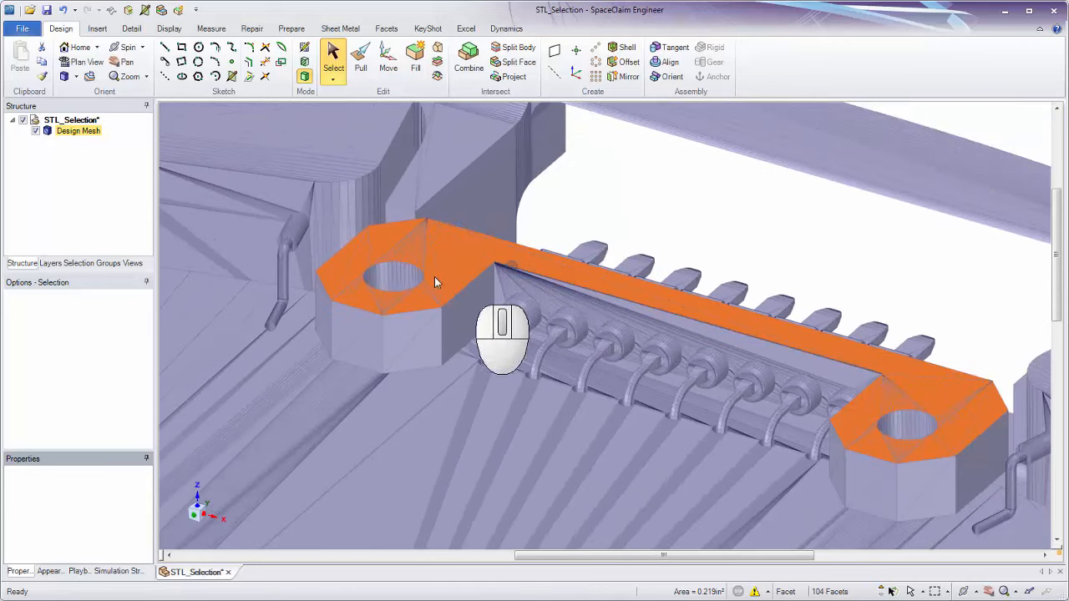
Select all facets of the boss hole's cylindrical wall and add the hole's lower wall section from the underside.
ctrl+middle_drag(400, 269, 405, 405)
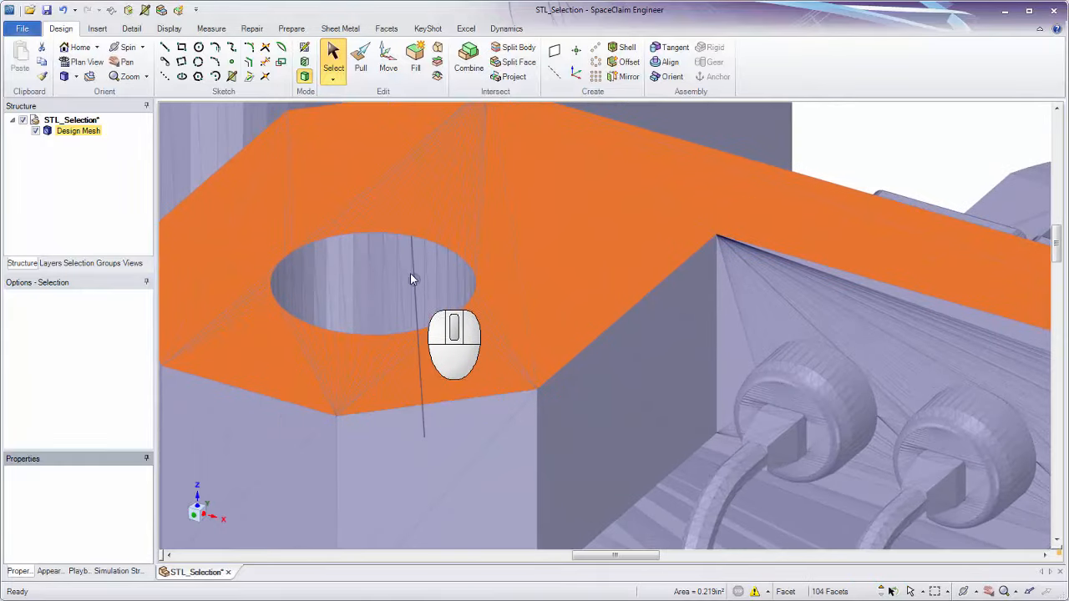
middle_drag(410, 275, 416, 303)
click(416, 289)
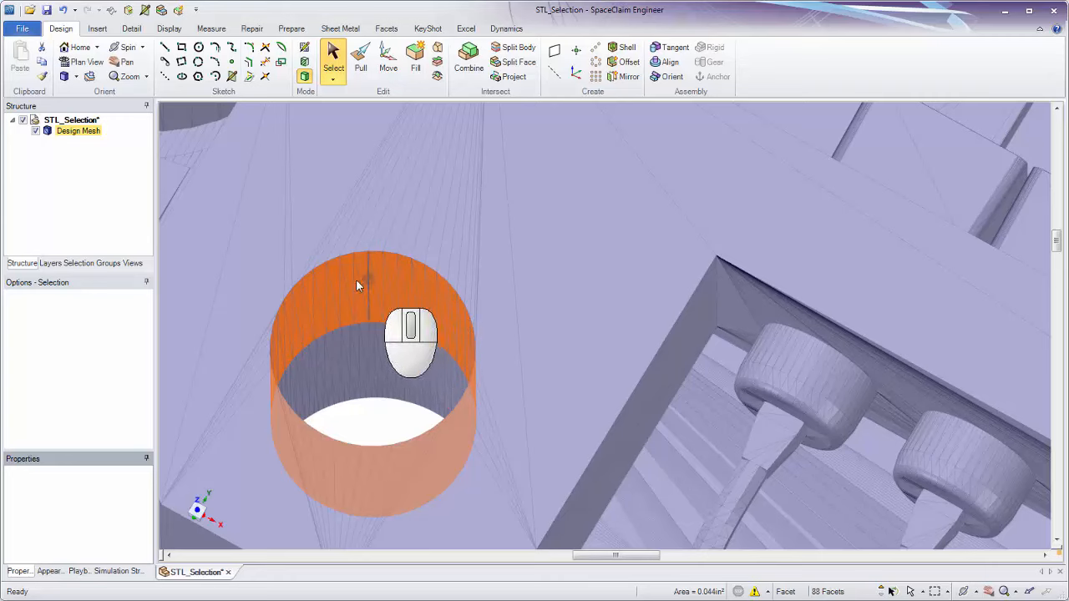
ctrl+middle_drag(386, 332, 432, 250)
ctrl+click(427, 373)
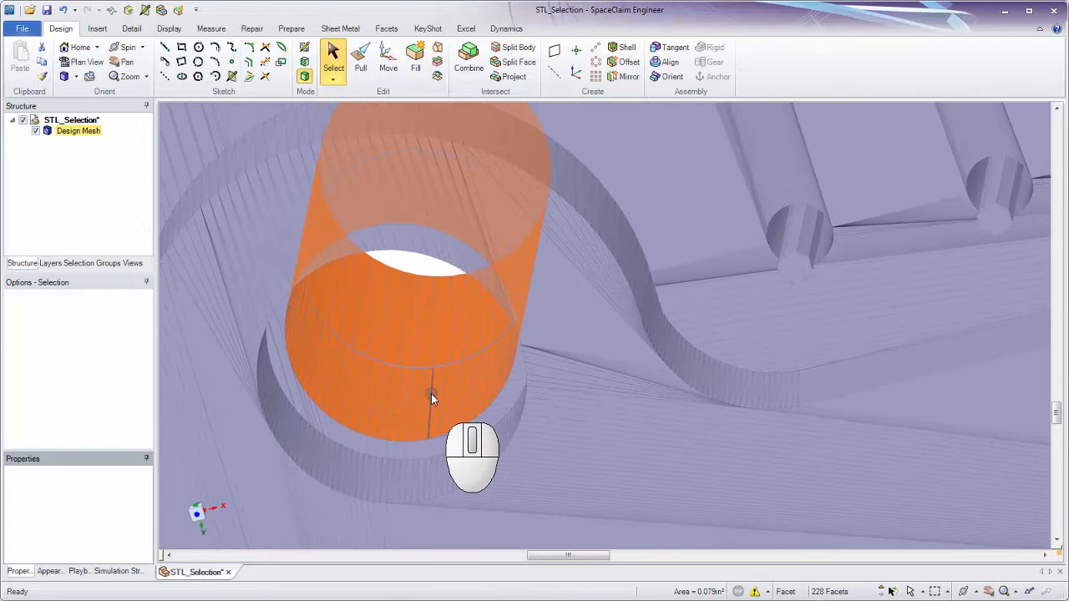
Add the curved wall sections of the recess surrounding the hole on the underside to the selection.
ctrl+middle_drag(429, 396, 428, 473)
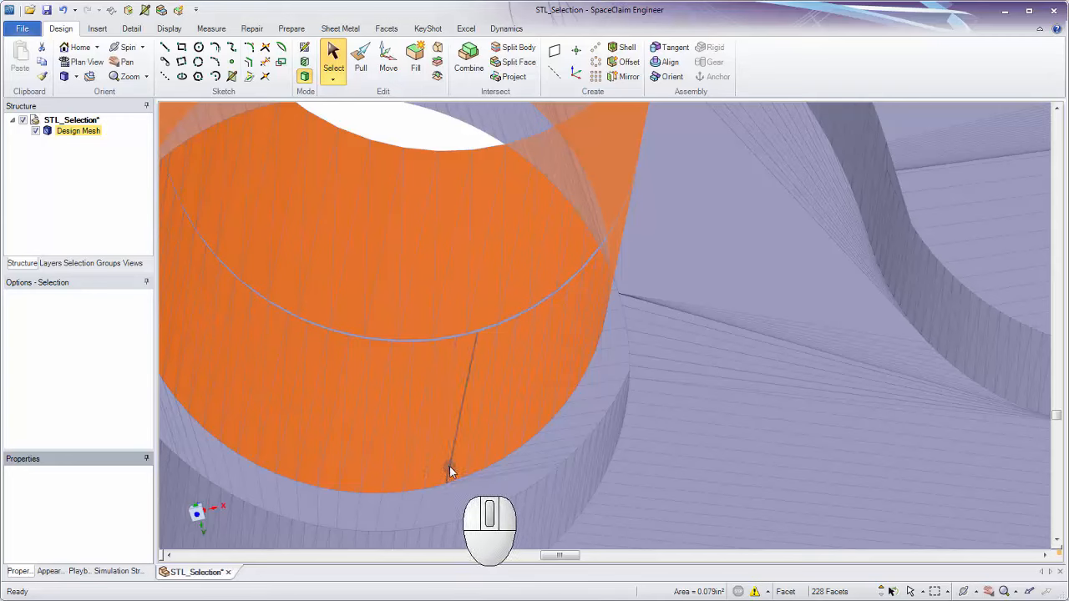
ctrl+middle_drag(437, 459, 449, 318)
ctrl+click(432, 498)
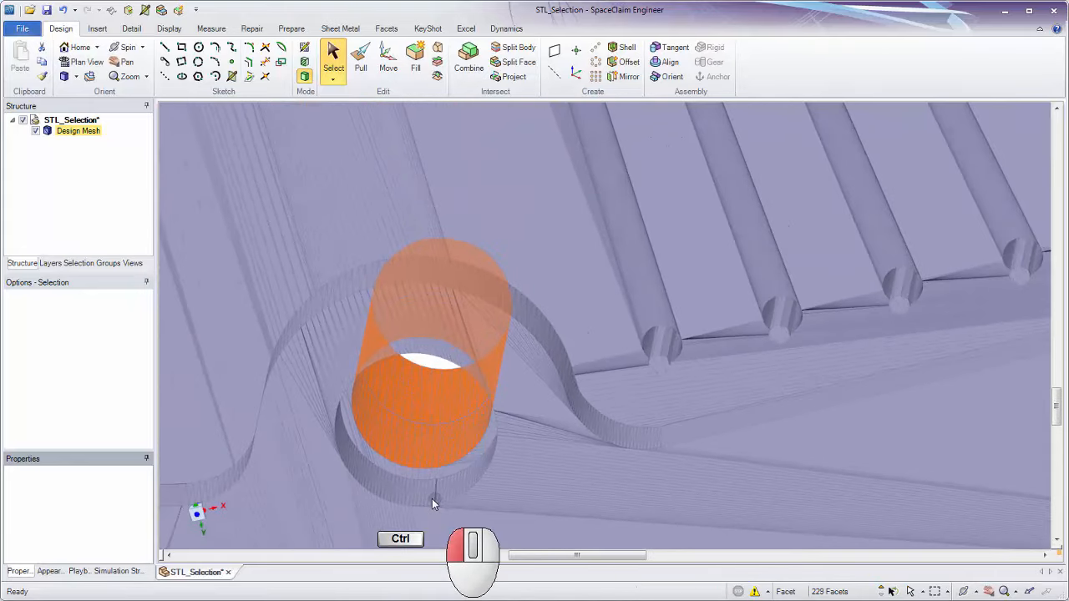
ctrl+middle_drag(435, 501, 361, 432)
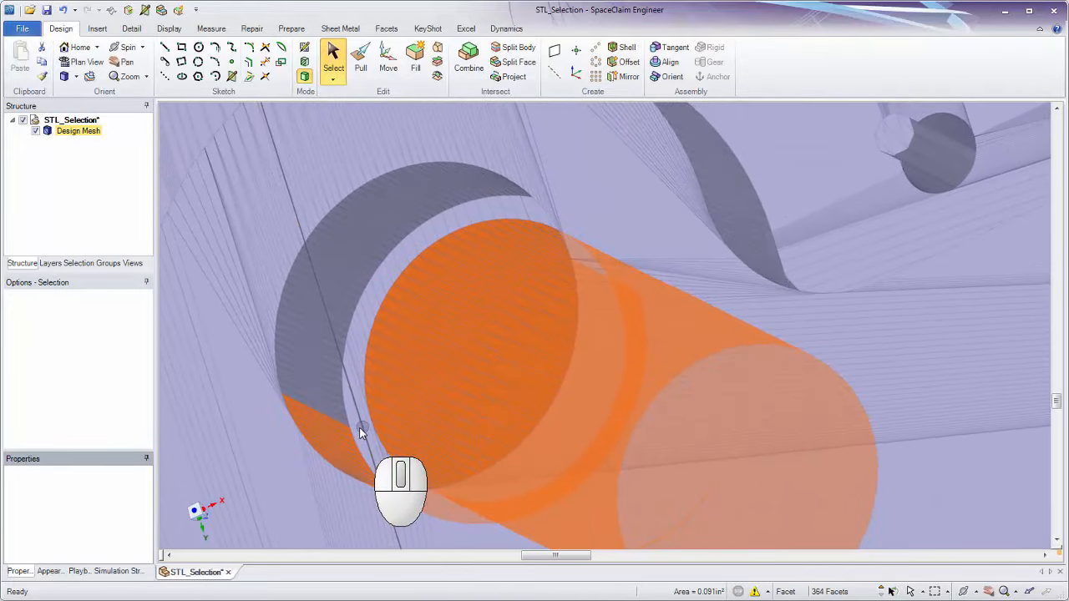
ctrl+click(320, 355)
middle_drag(475, 200, 577, 371)
ctrl+click(570, 167)
Add the flat top facets of the bossed bar and of the rounded housing on its right to the selection.
shift+middle_drag(584, 229, 523, 501)
shift+middle_drag(532, 288, 518, 326)
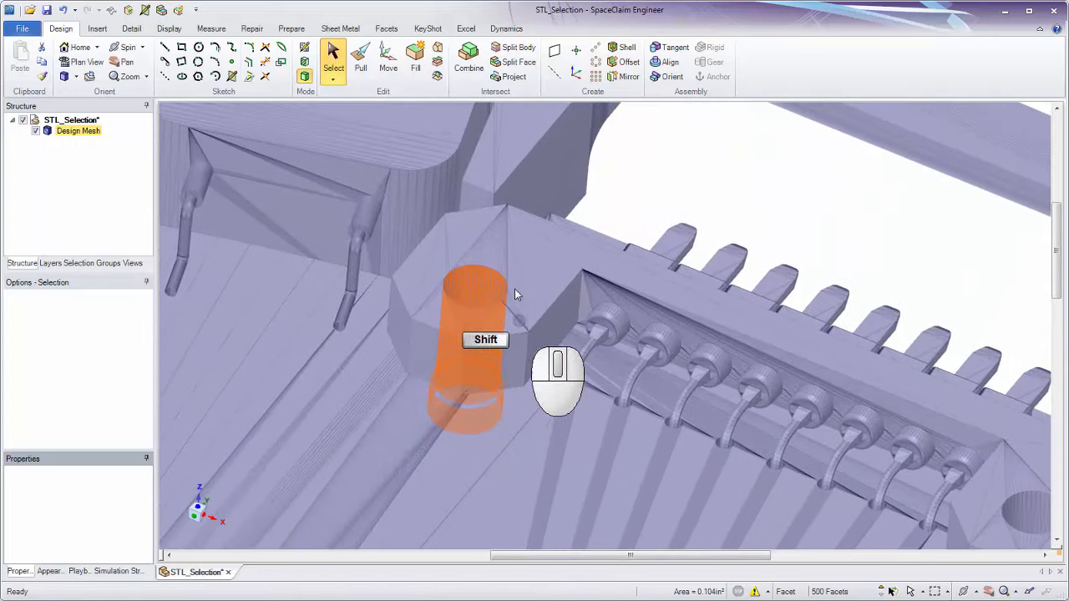
middle_drag(512, 269, 396, 136)
ctrl+click(547, 274)
ctrl+click(965, 287)
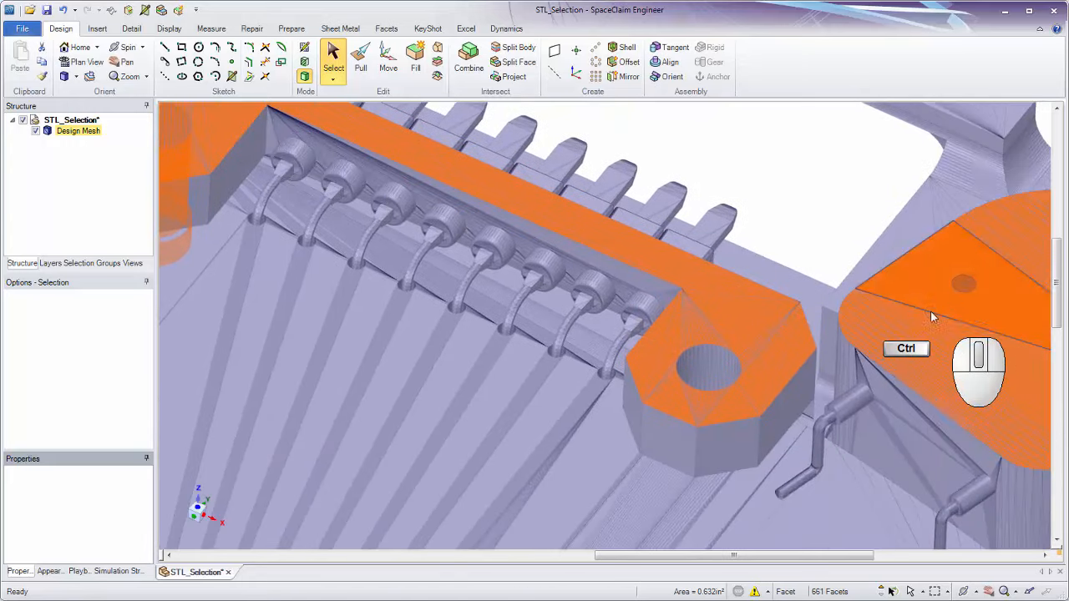
Add the left rounded housing's top facets, and remove its two large middle facets from the selection.
ctrl+middle_drag(930, 311, 588, 245)
ctrl+click(553, 223)
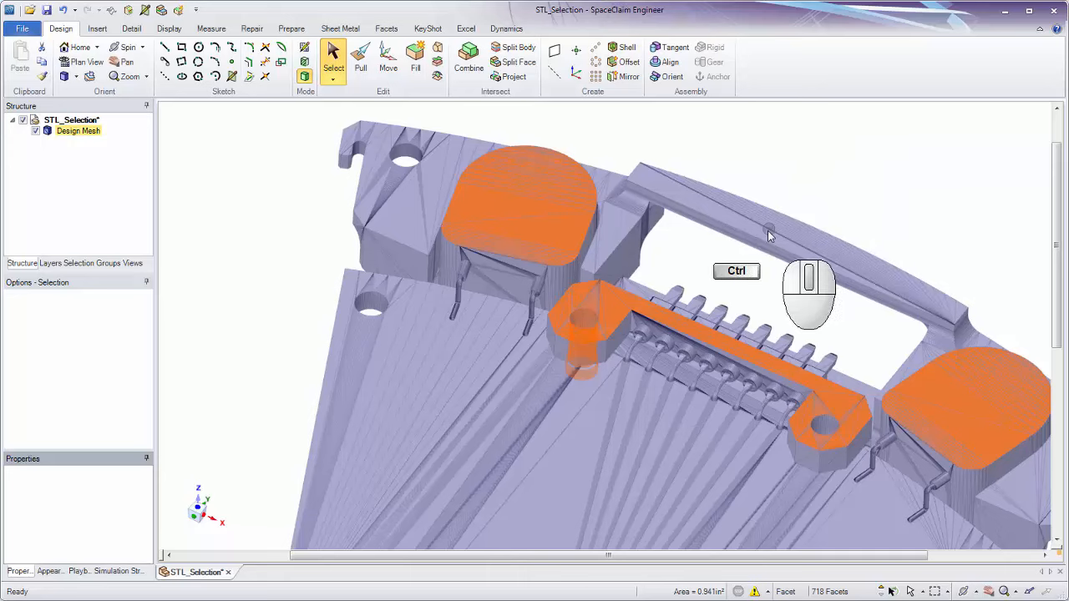
ctrl+click(566, 225)
ctrl+click(502, 211)
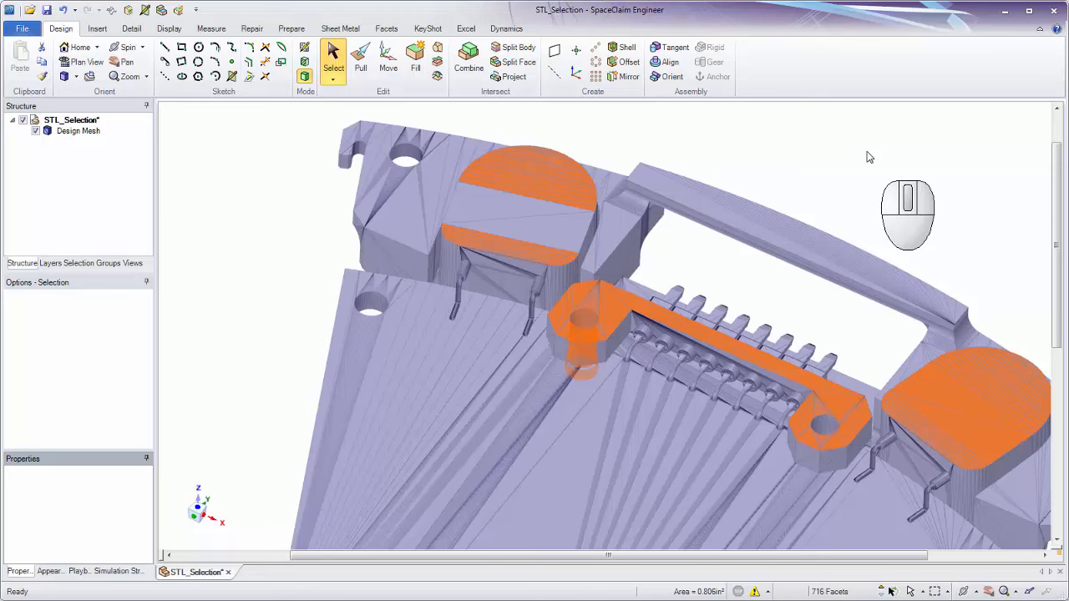
Clear the selection, and select a single top facet of the left boss and the coplanar facets of its front side wall.
click(880, 186)
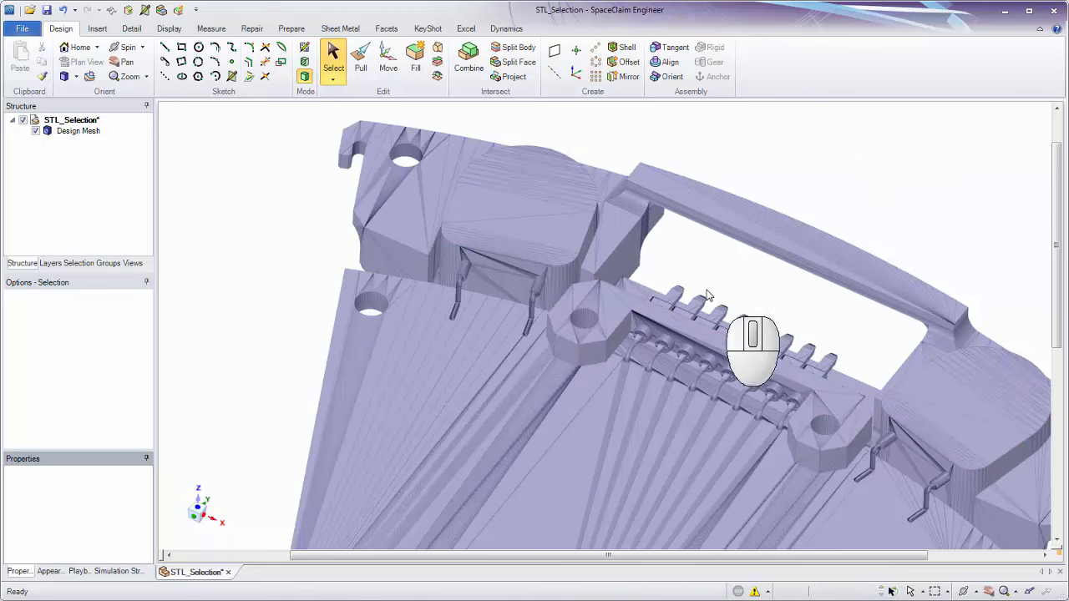
ctrl+middle_drag(610, 315, 612, 443)
click(635, 372)
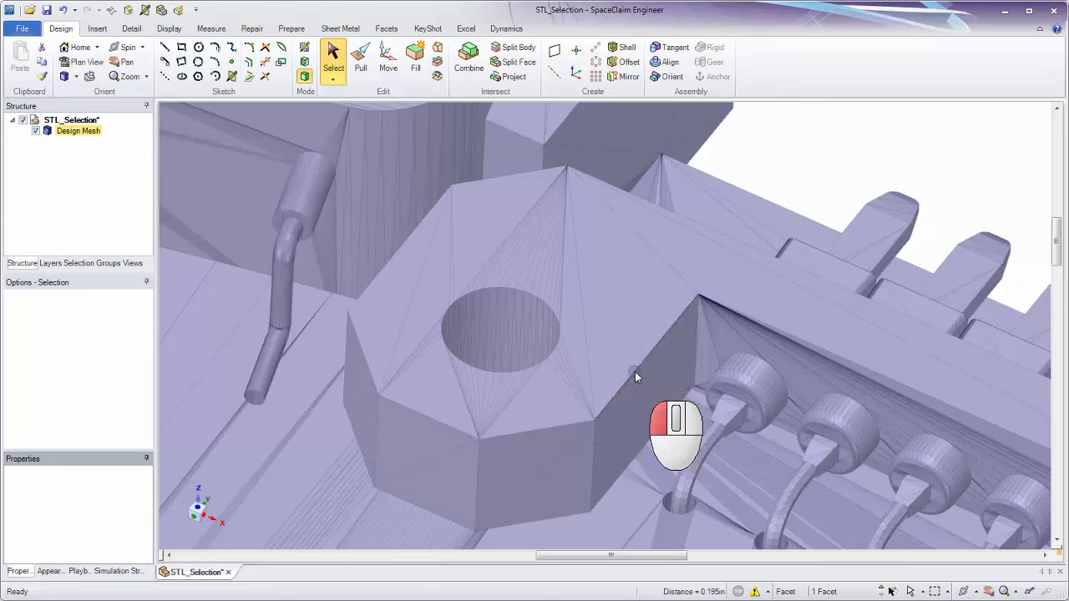
double_click(624, 355)
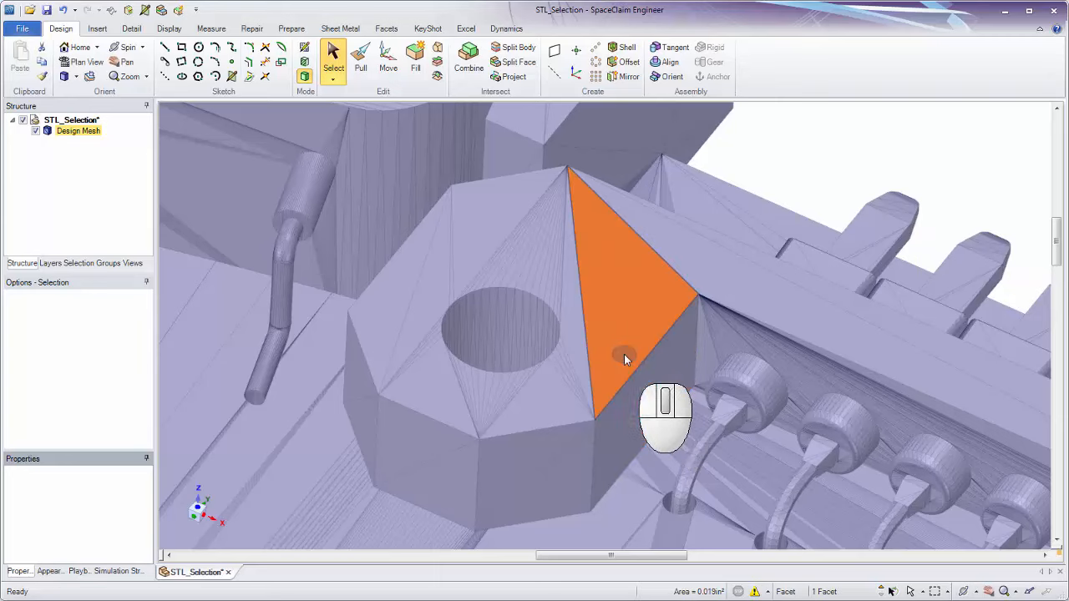
click(554, 428)
click(553, 433)
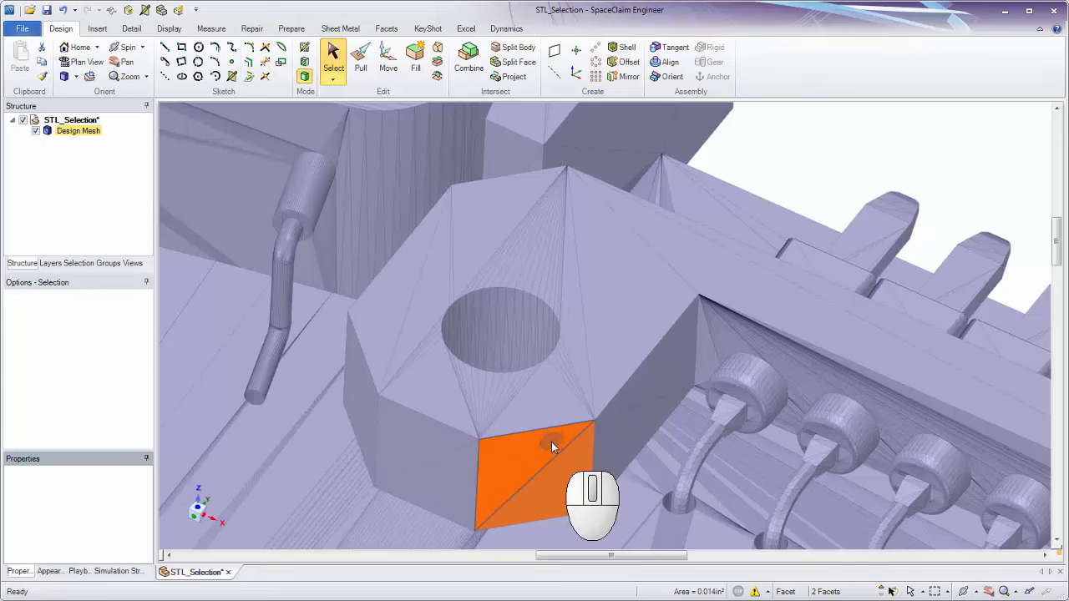
Select all coplanar top facets of the bossed bar, raise them along the vertical axis with Move, and clear the selection.
click(643, 361)
double_click(644, 361)
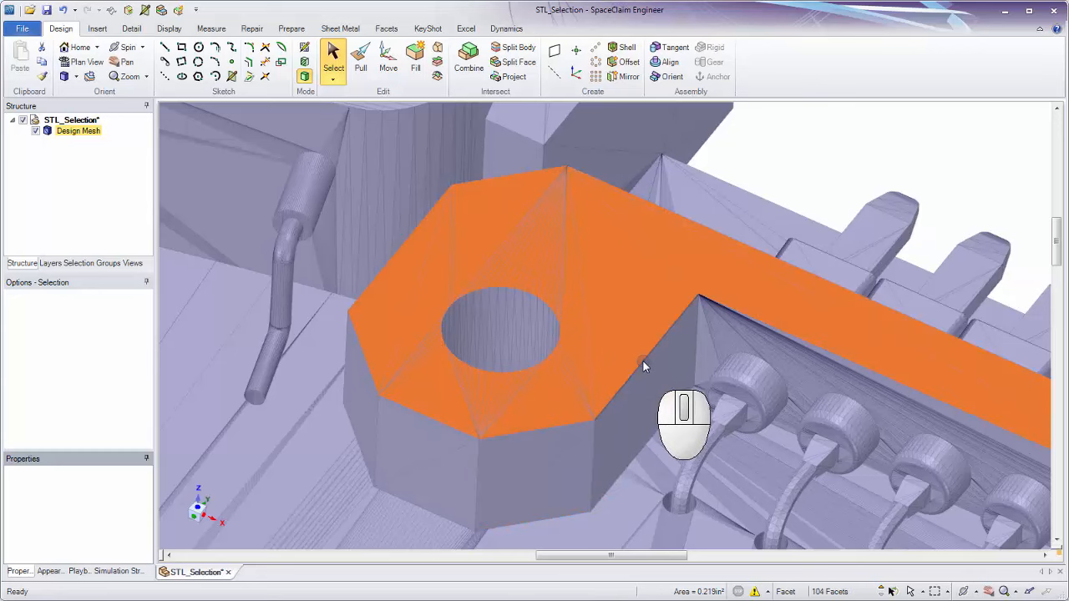
shift+middle_drag(643, 361, 443, 242)
middle_drag(587, 244, 576, 211)
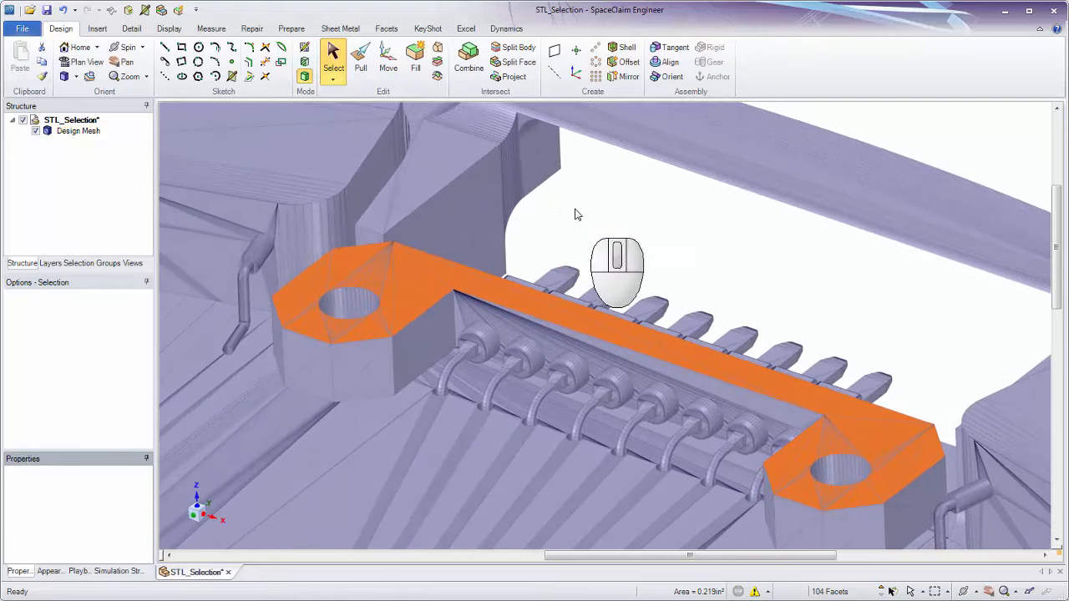
click(386, 63)
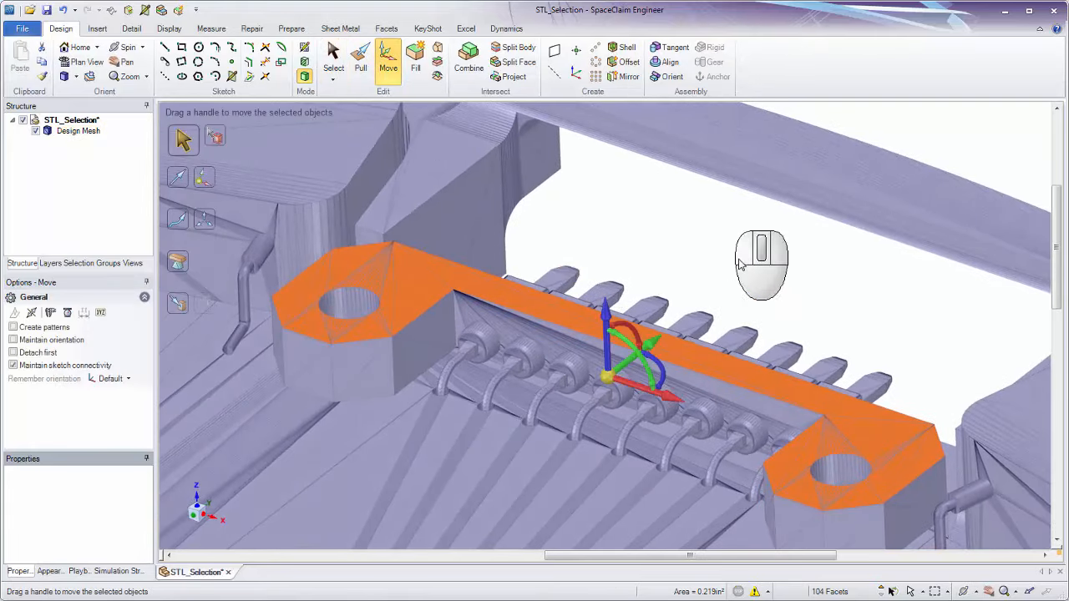
middle_drag(732, 279, 741, 262)
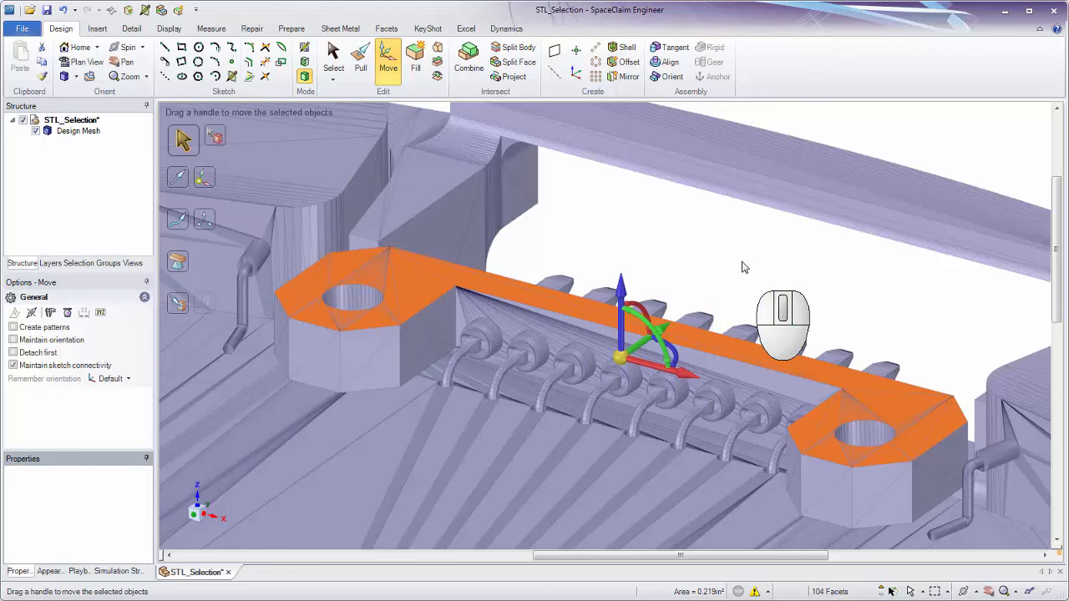
ctrl+middle_drag(695, 282, 677, 253)
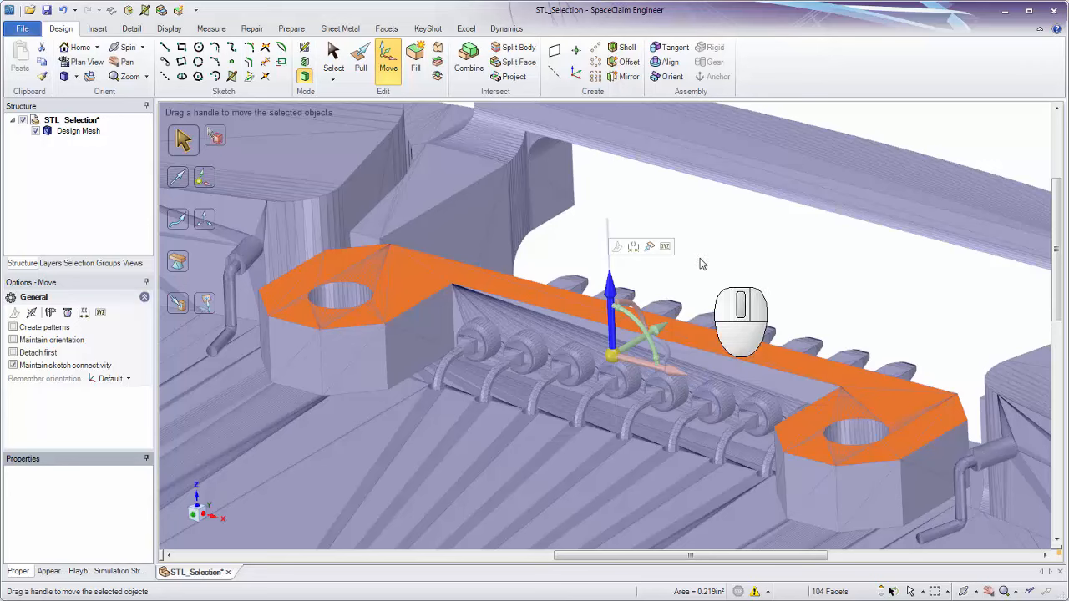
drag(699, 253, 691, 224)
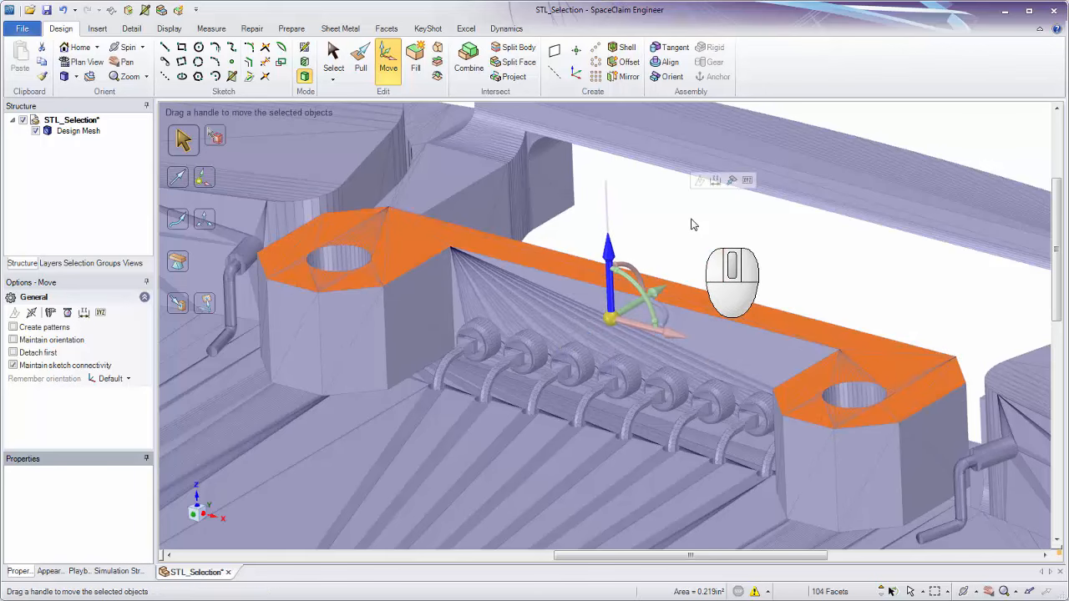
click(692, 221)
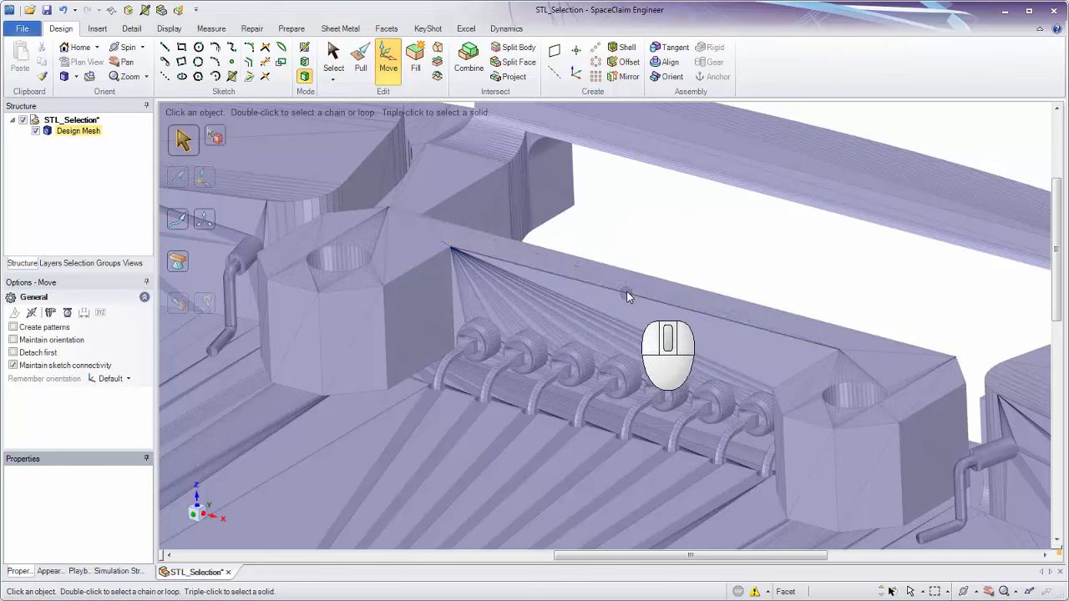
Select the edge chain around the left boss's top and the bar's rear edge, align the Move handle vertically, and lower the chain.
shift+click(626, 291)
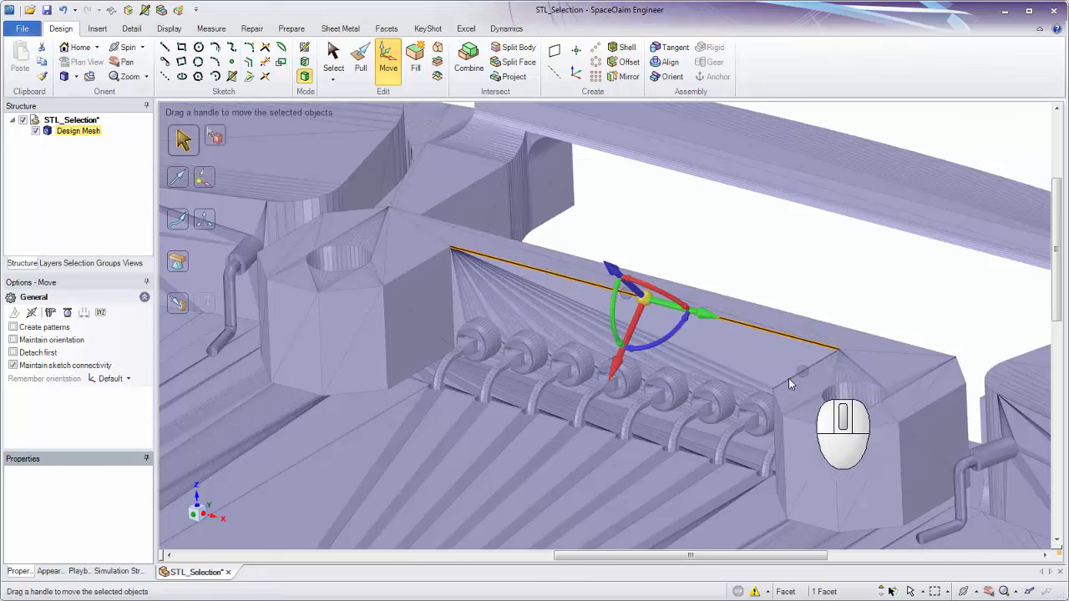
shift+click(400, 281)
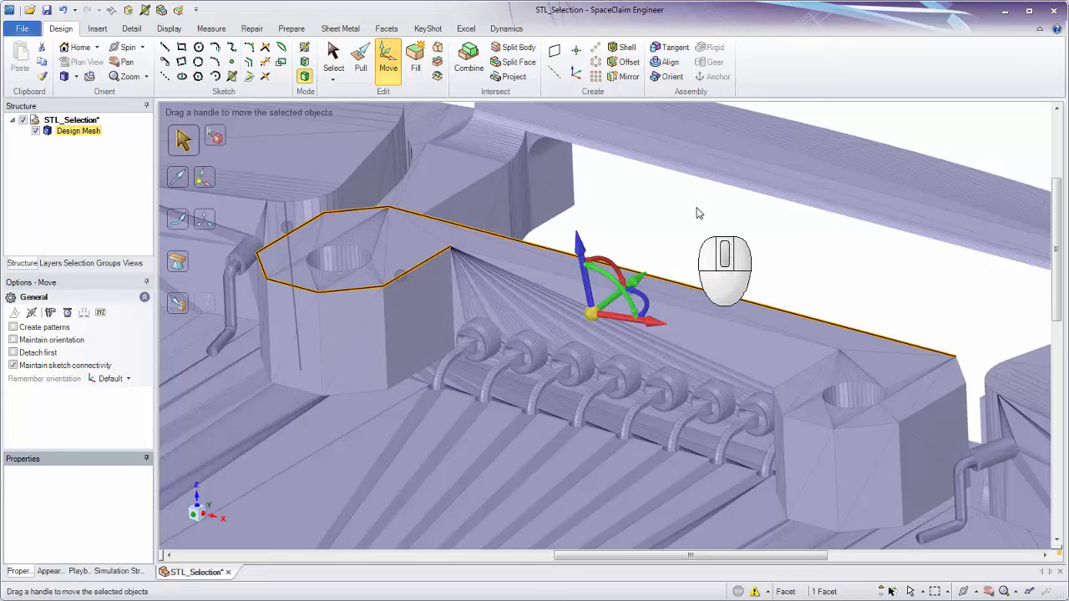
alt+click(691, 295)
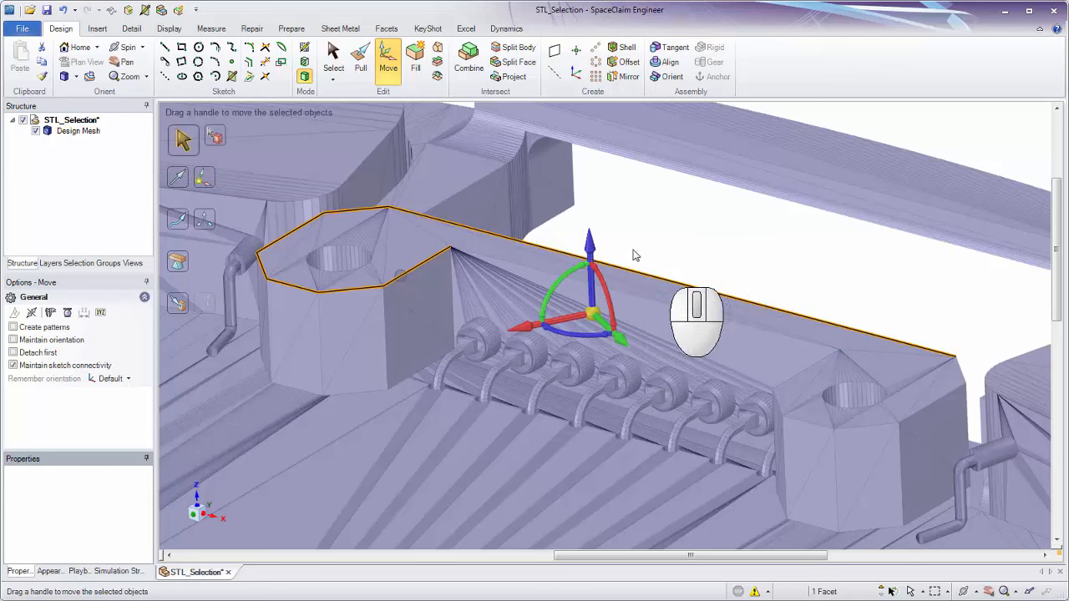
middle_drag(603, 244, 622, 234)
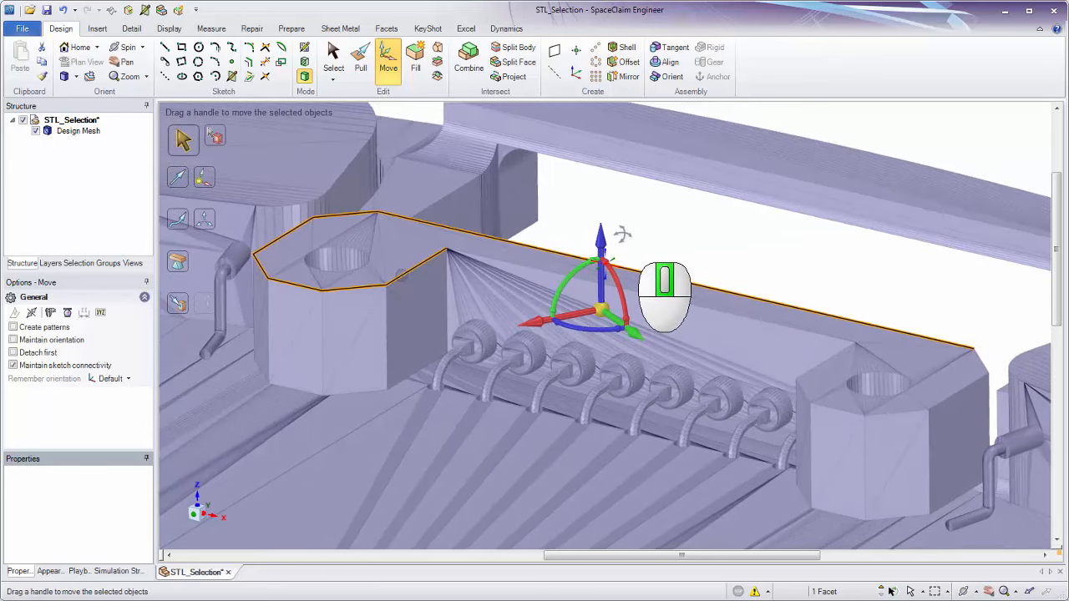
mouse_move(602, 242)
mouse_down()
mouse_move(601, 213)
mouse_move(599, 262)
mouse_up()
middle_drag(643, 248, 343, 409)
middle_drag(385, 322, 432, 247)
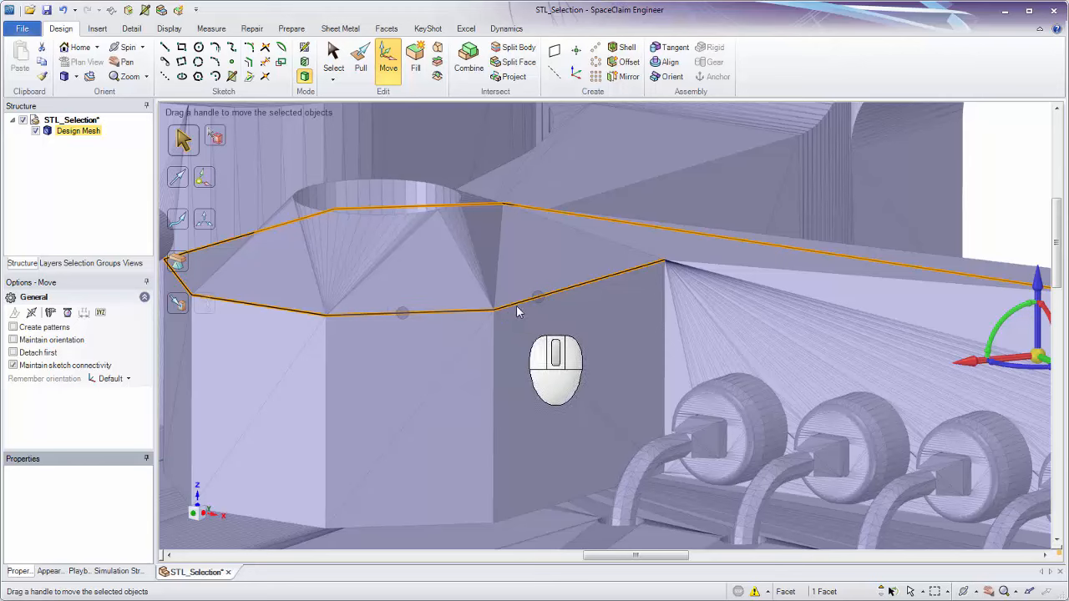
ctrl+middle_drag(524, 309, 542, 179)
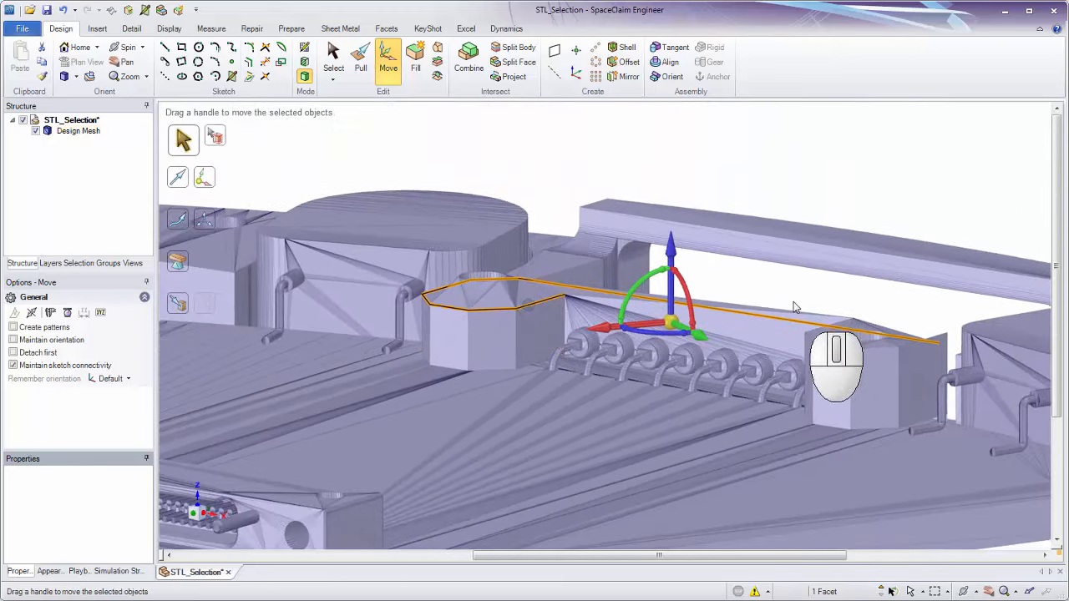
Clear the selection, select the smooth edge chain around the handle opening from the outer side, and return to the Select tool.
middle_drag(793, 302, 589, 281)
shift+middle_drag(919, 269, 401, 209)
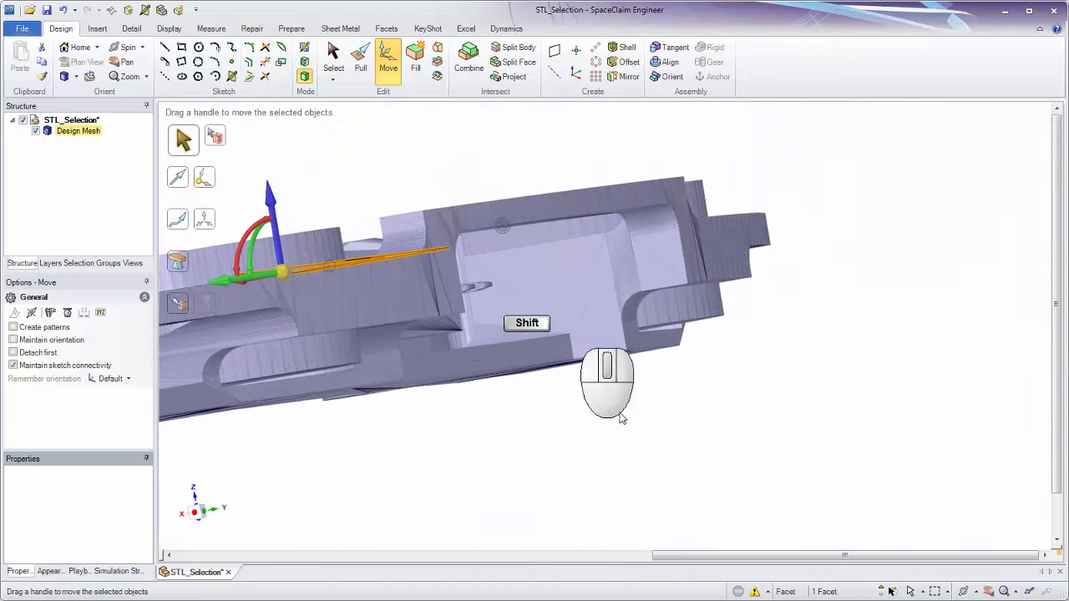
click(640, 433)
middle_drag(707, 339, 699, 359)
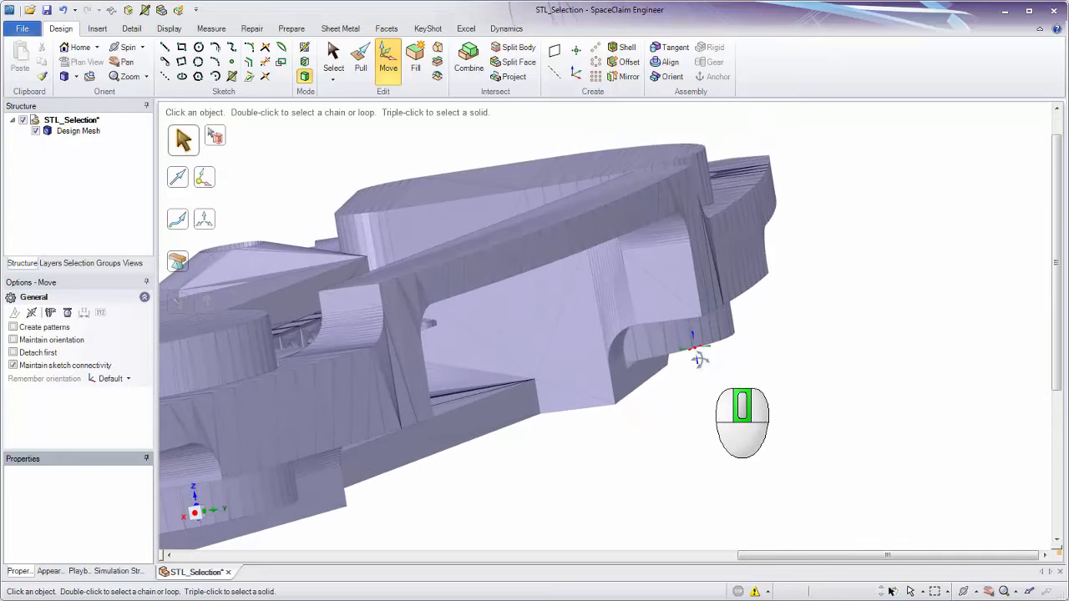
shift+click(691, 276)
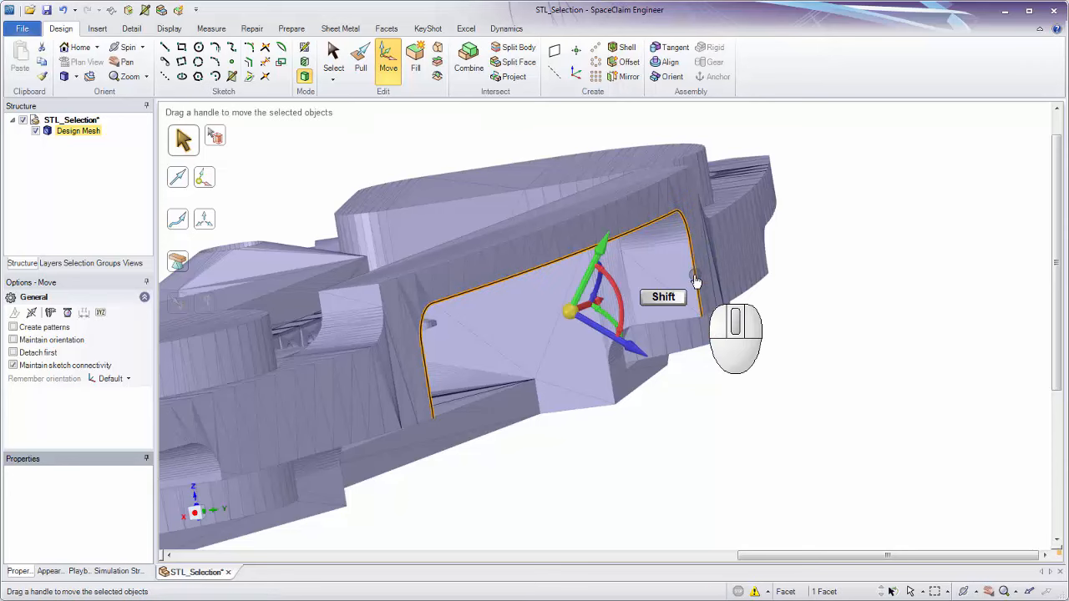
middle_drag(748, 343, 739, 202)
key(s)
shift+middle_drag(733, 377, 676, 353)
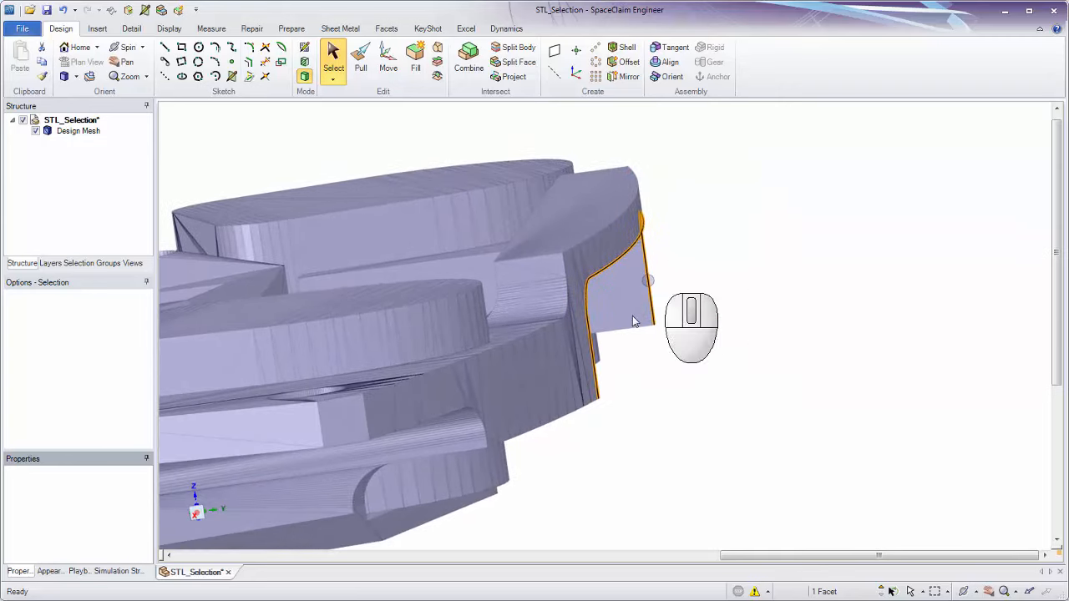
Copy the selected edge chain of the handle opening and paste it into the design as curves.
right_click(704, 285)
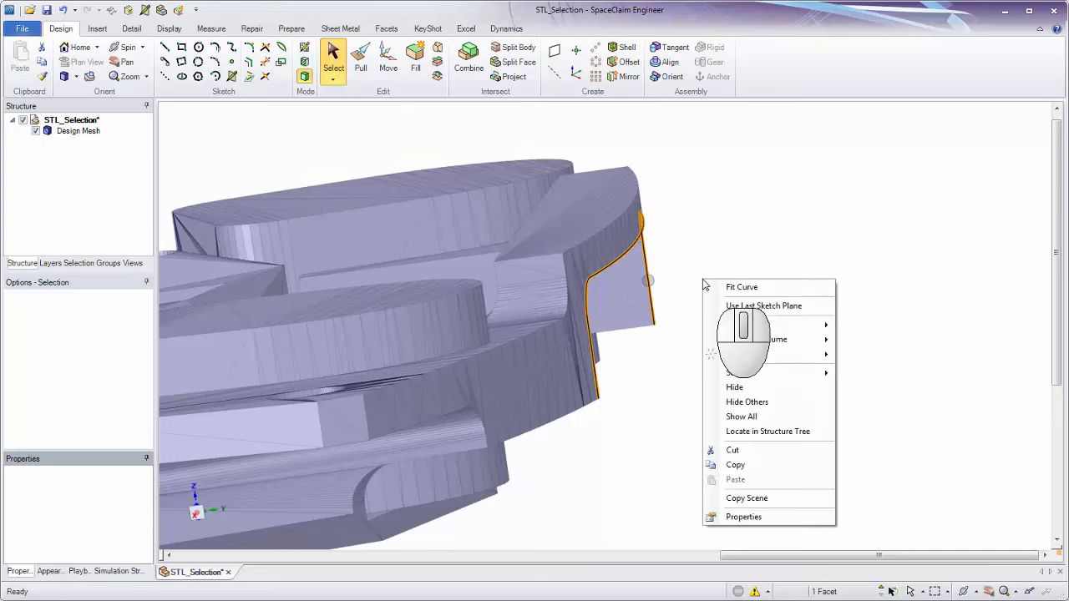
click(759, 465)
right_click(716, 213)
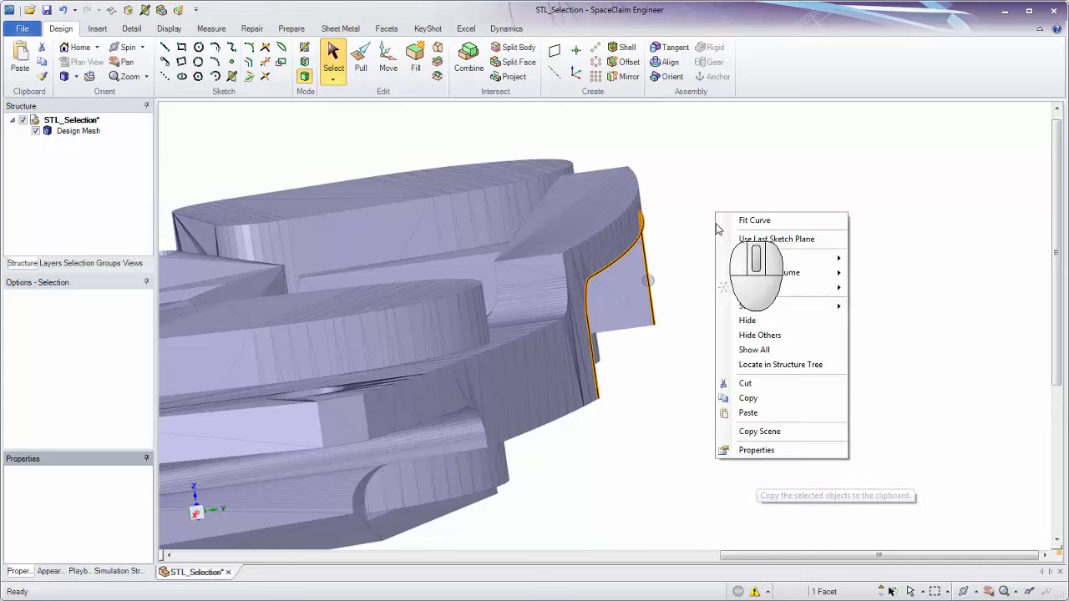
click(773, 421)
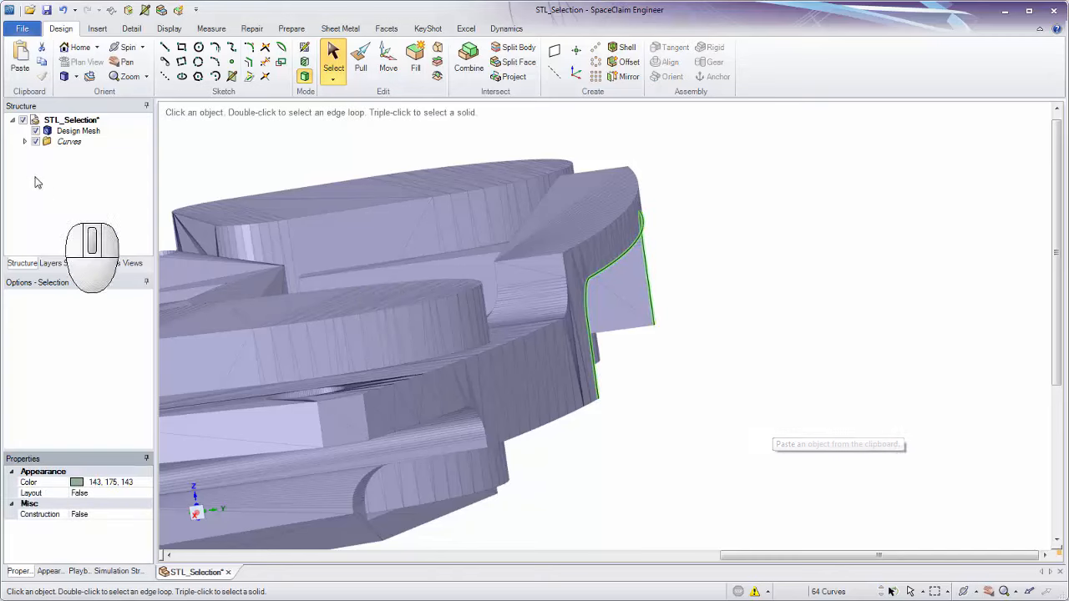
Hide the Design Mesh to inspect the pasted curves alone, and show the mesh again with the Curves folder hidden.
click(36, 131)
mouse_move(738, 296)
middle_down()
mouse_move(706, 284)
mouse_move(732, 293)
mouse_move(749, 284)
mouse_move(718, 264)
mouse_move(710, 315)
mouse_move(790, 296)
mouse_move(737, 293)
middle_up()
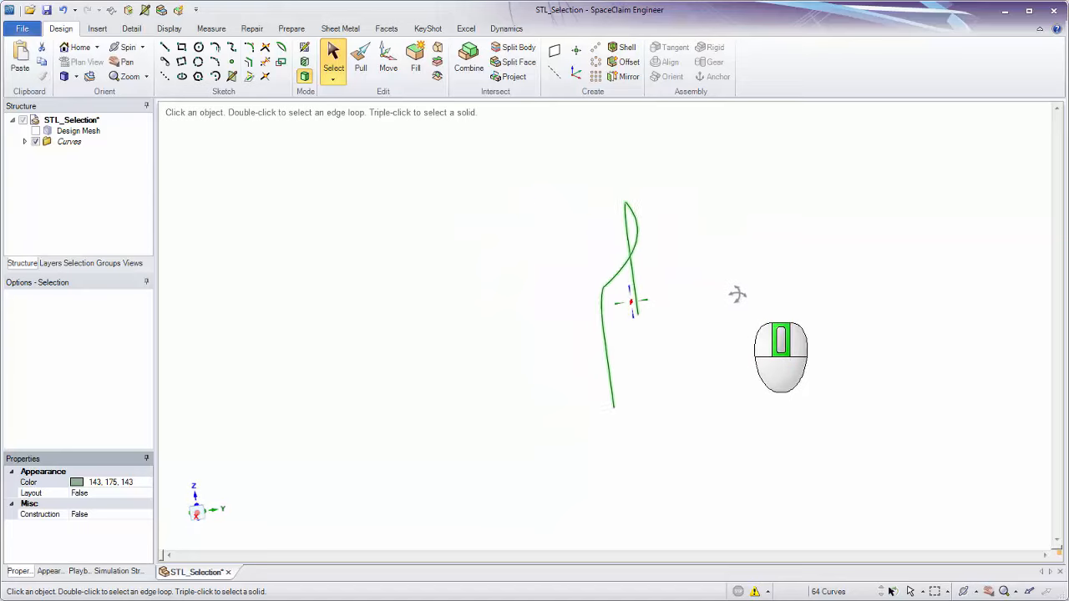
click(36, 131)
click(35, 142)
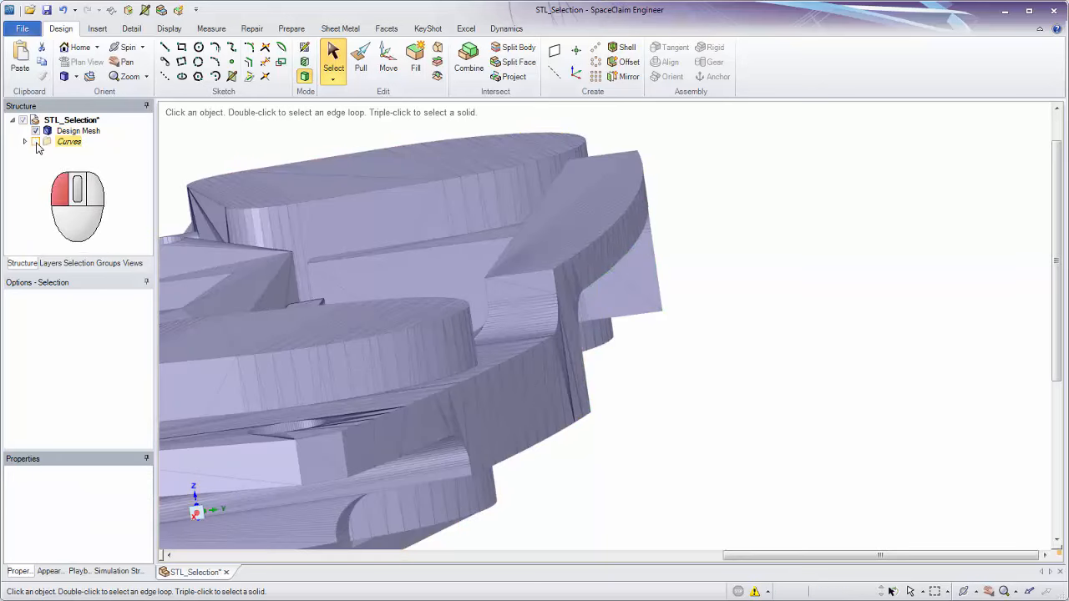
Select the handle's connected top facets, and replace that selection with the edge chain along the handle's curved outer edge.
ctrl+middle_drag(698, 318, 708, 298)
double_click(640, 254)
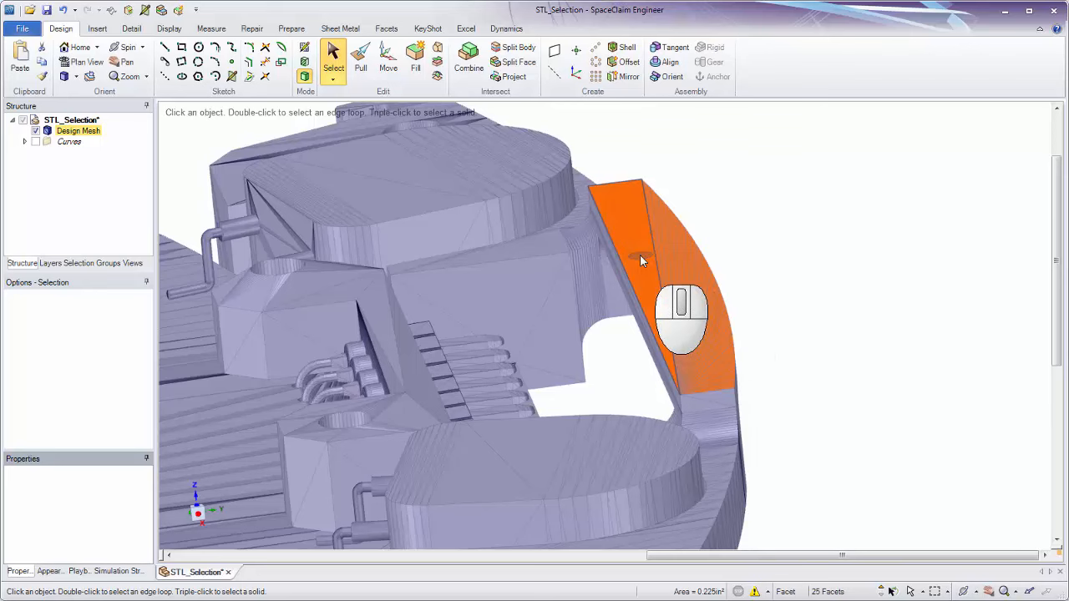
middle_drag(640, 254, 659, 297)
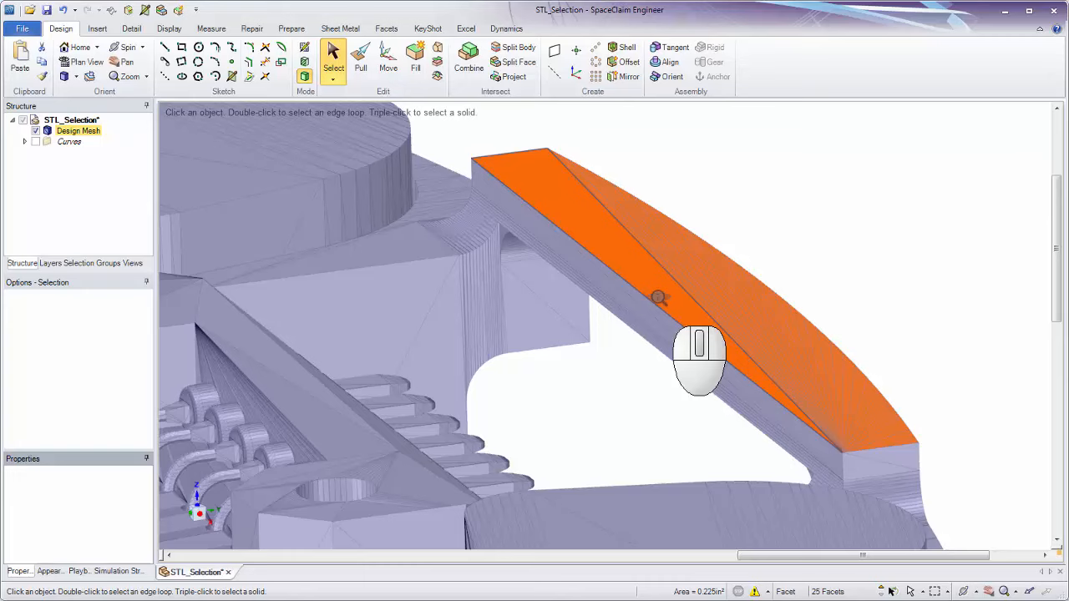
shift+click(659, 310)
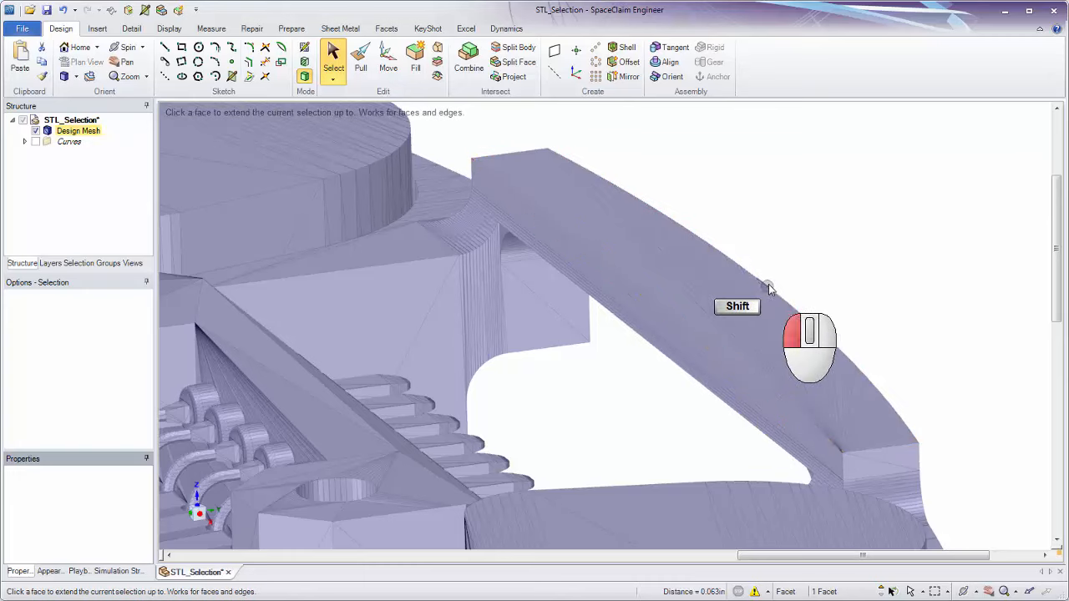
middle_drag(765, 285, 840, 191)
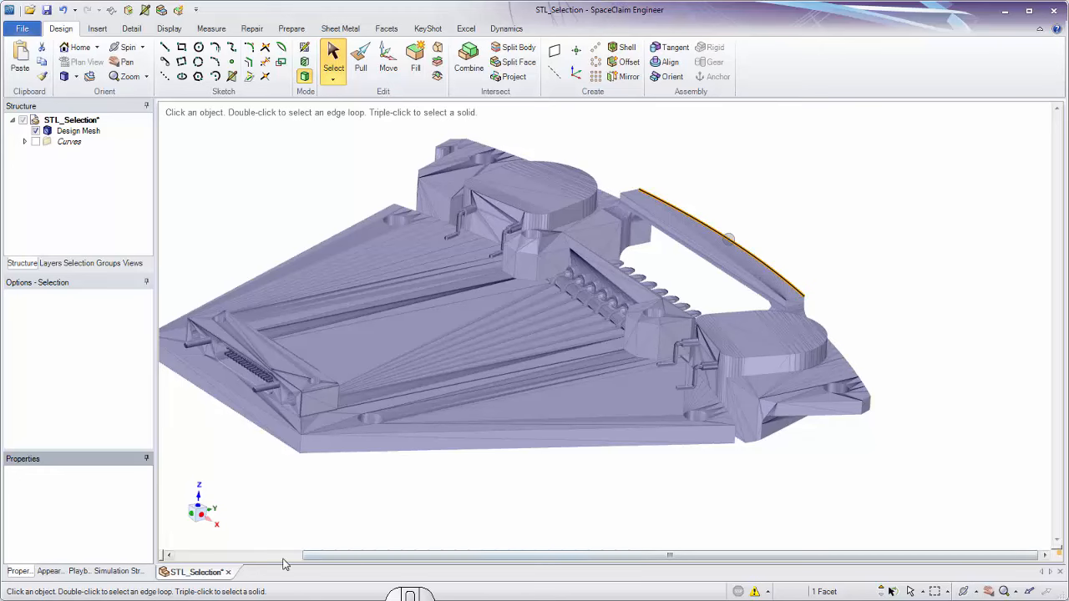
Box-select the visible wall facets of the through hole near the base plate's front corner, viewed from above.
middle_drag(413, 472, 445, 459)
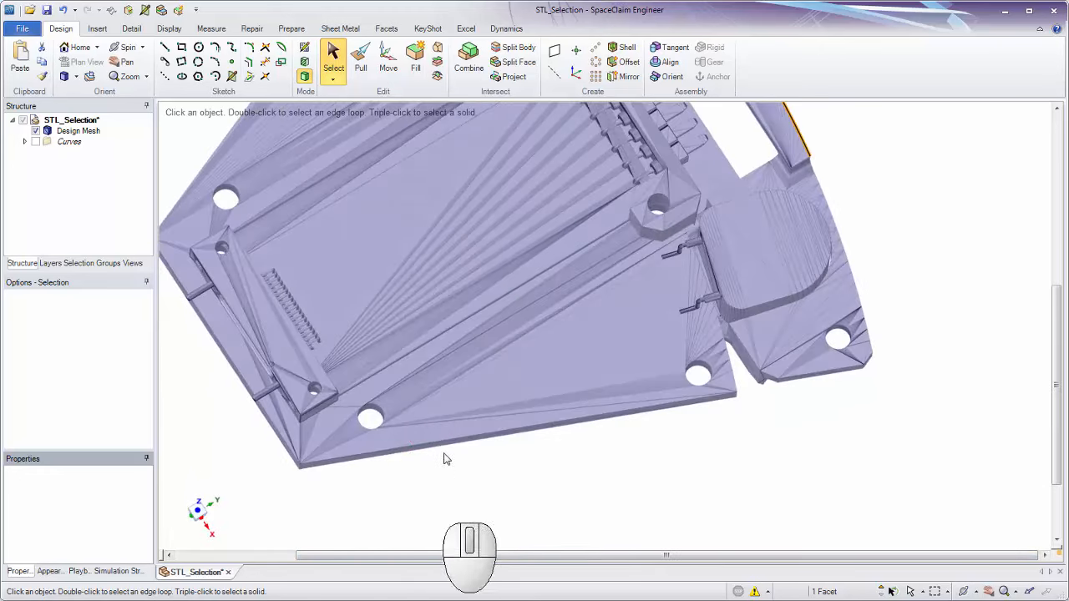
ctrl+middle_drag(364, 418, 420, 377)
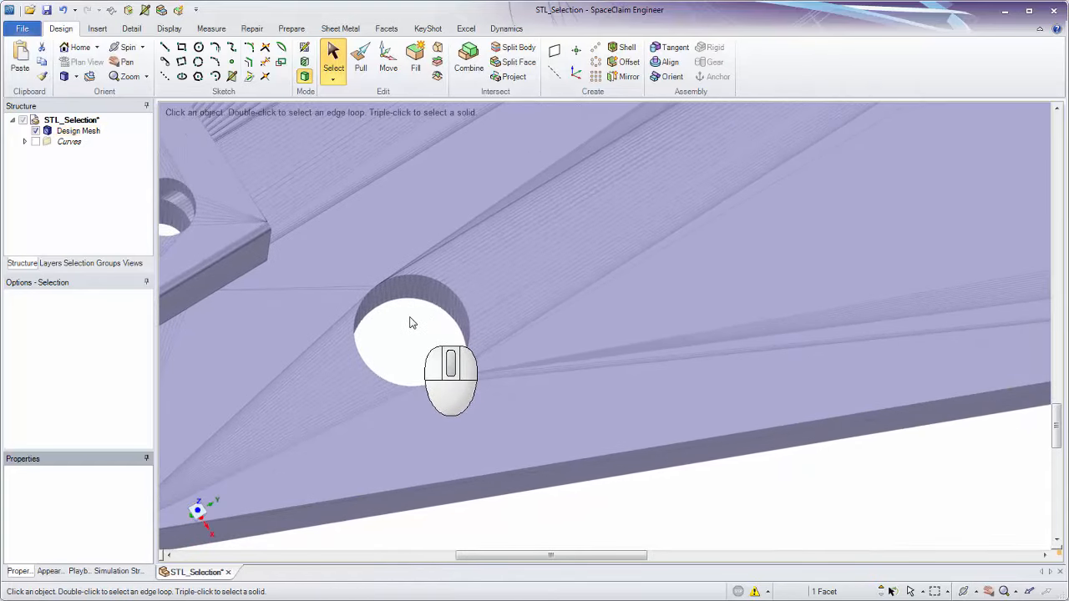
click(342, 259)
drag(314, 233, 518, 436)
click(527, 437)
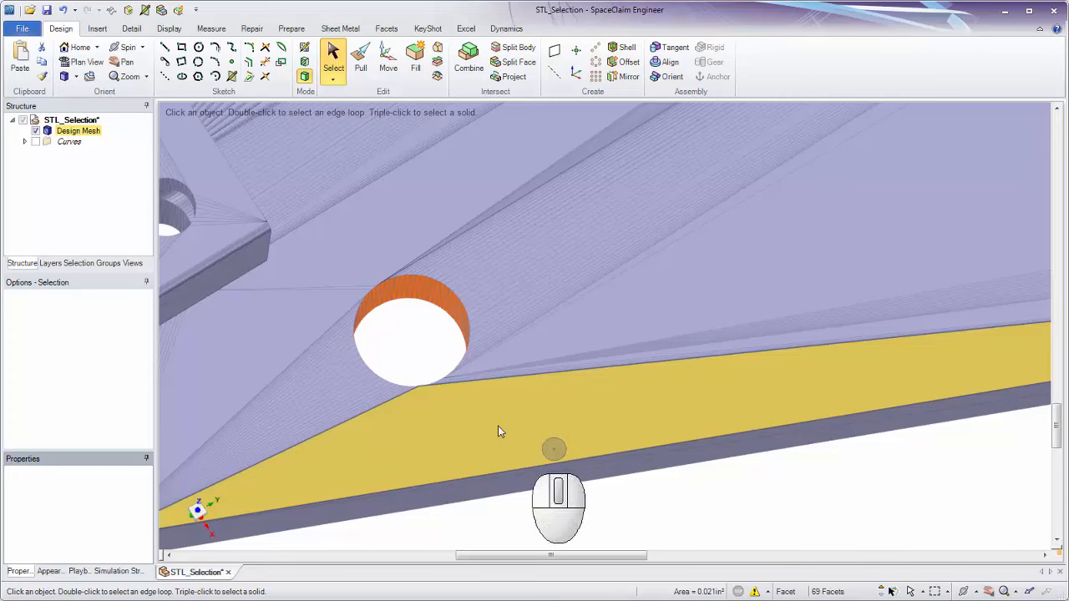
Turn the mesh to its underside and box-select the wall facets of the same through hole from there.
click(424, 334)
middle_drag(424, 334, 457, 325)
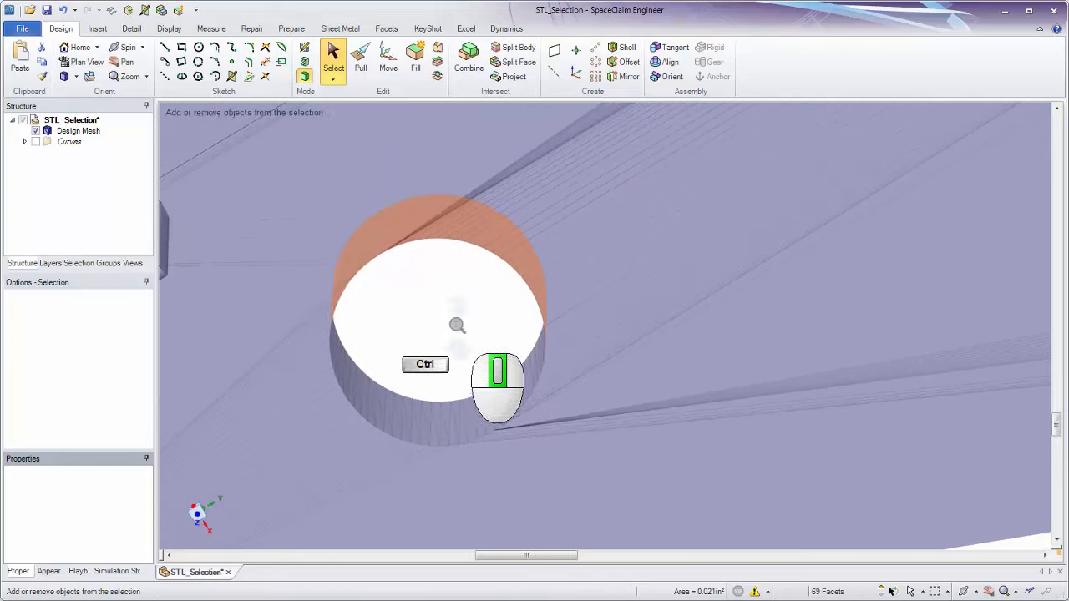
drag(290, 152, 638, 496)
middle_drag(480, 301, 501, 351)
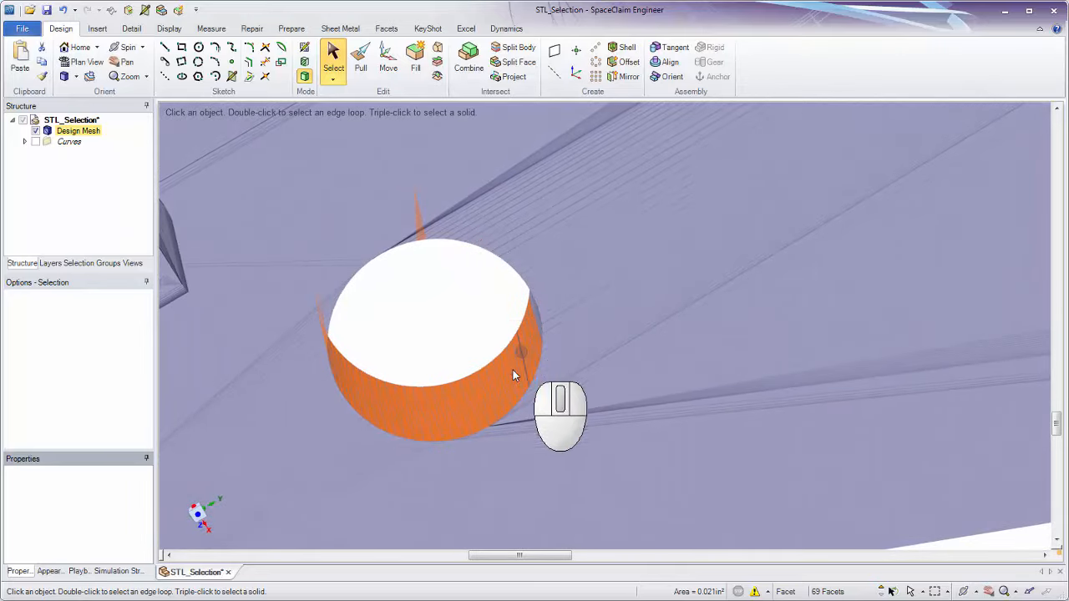
Set face selection to Through and box-select the wall facets all around the through hole, including the hidden ones.
click(472, 294)
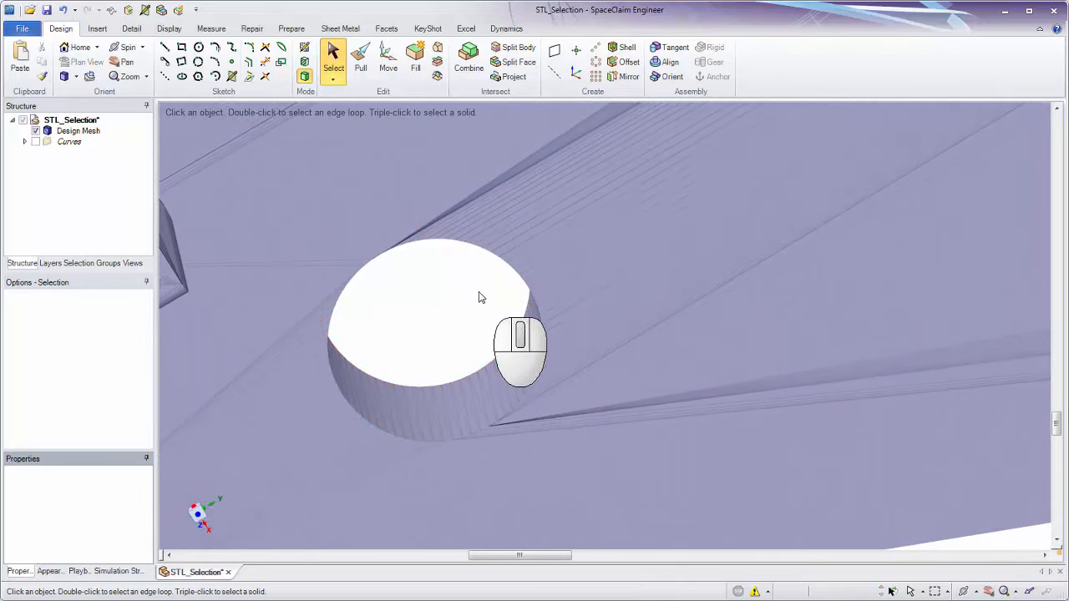
click(923, 593)
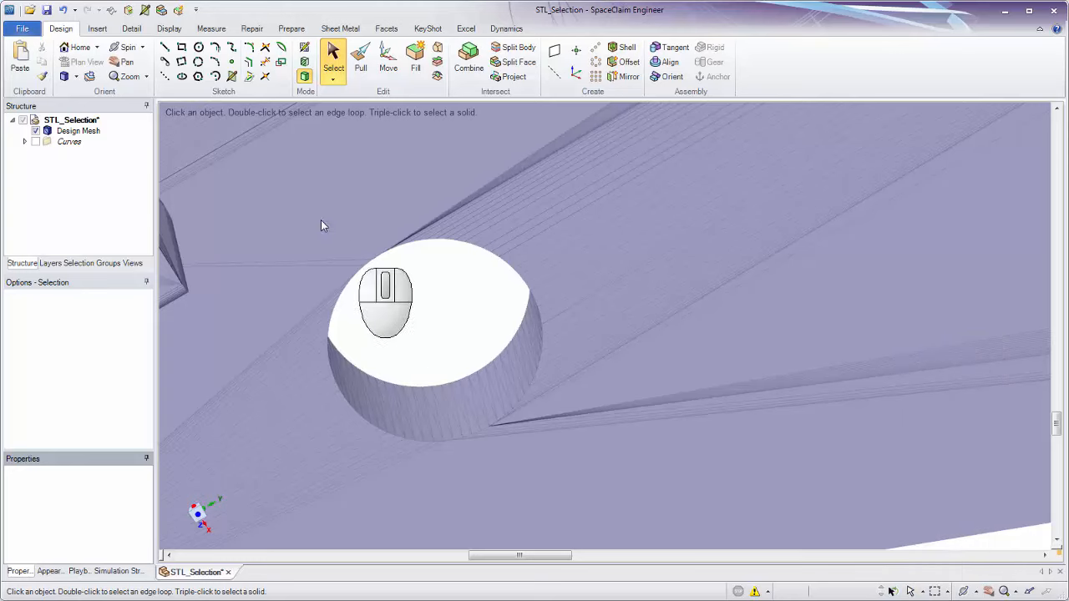
drag(248, 167, 592, 492)
mouse_move(477, 317)
middle_down()
mouse_move(451, 212)
mouse_move(468, 349)
mouse_move(466, 237)
mouse_move(468, 298)
middle_up()
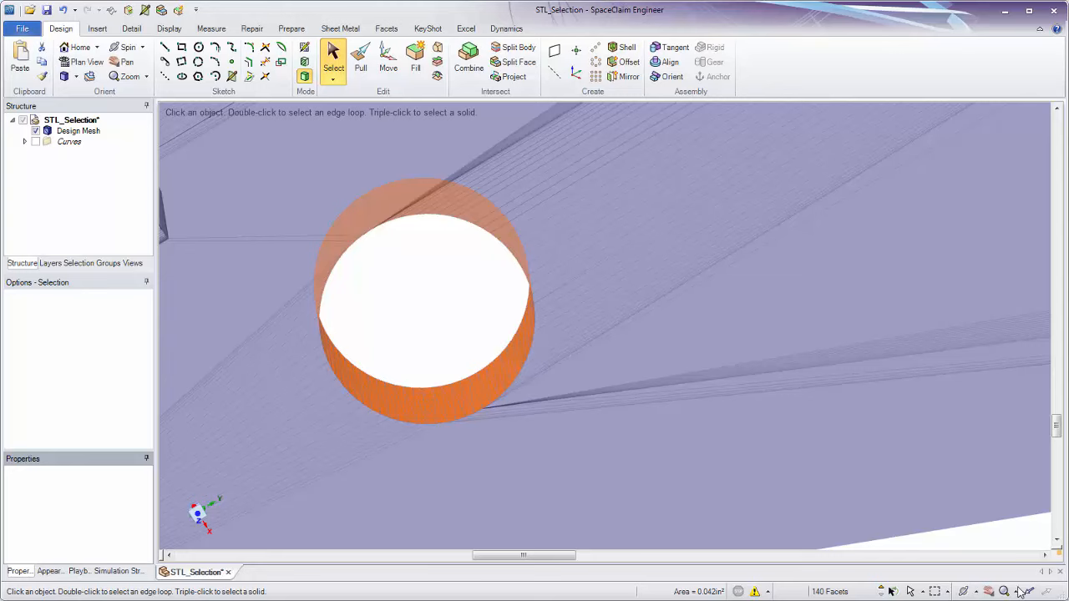
Restore Automatic face selection, clear the hole's facets, and box-select the hook-shaped end of the plate.
click(922, 594)
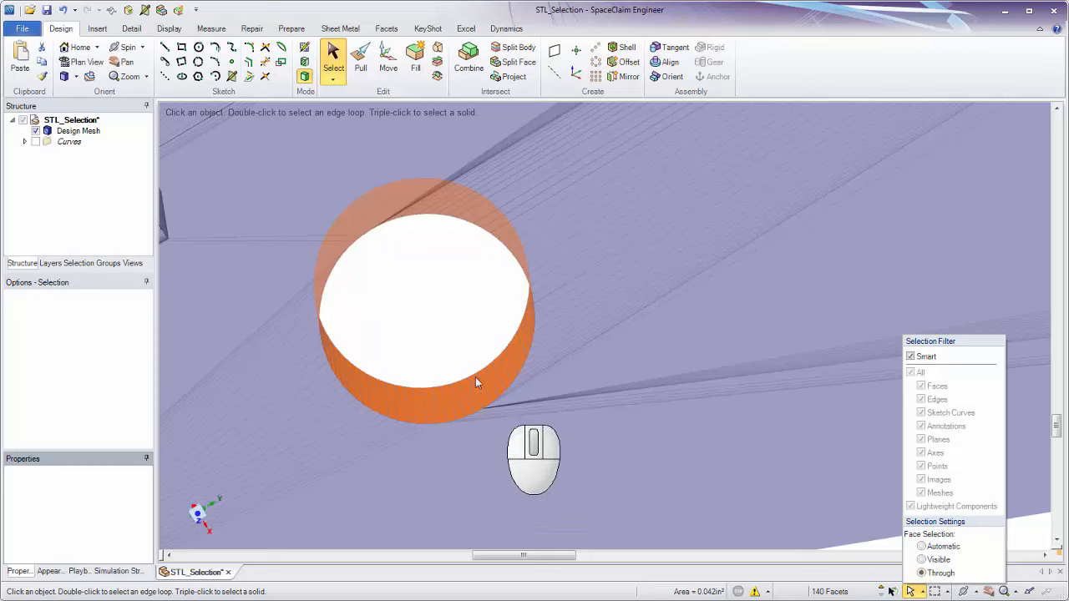
click(429, 314)
ctrl+middle_drag(435, 314, 394, 180)
shift+middle_drag(382, 295, 359, 497)
shift+middle_drag(536, 186, 482, 525)
shift+middle_drag(546, 226, 549, 461)
middle_drag(532, 272, 549, 246)
ctrl+middle_drag(501, 219, 507, 321)
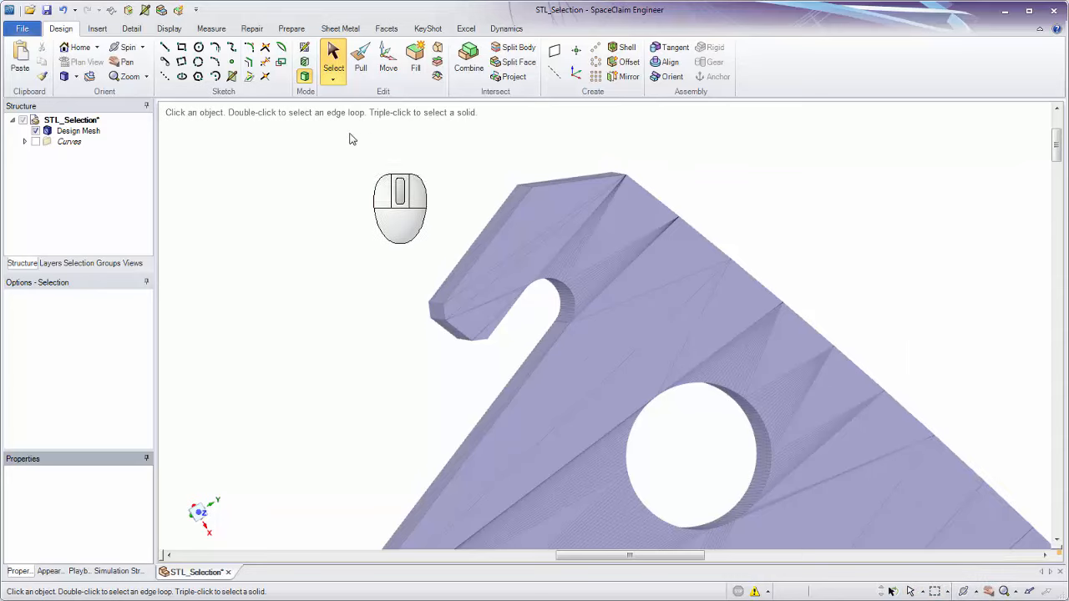
drag(343, 117, 683, 361)
middle_drag(691, 332, 718, 122)
ctrl+middle_drag(466, 361, 540, 354)
Try the Move tool on the selected hook facets with its handle aligned to the plate's long edge, and undo the move.
key(m)
middle_drag(571, 314, 603, 343)
ctrl+middle_drag(603, 342, 609, 281)
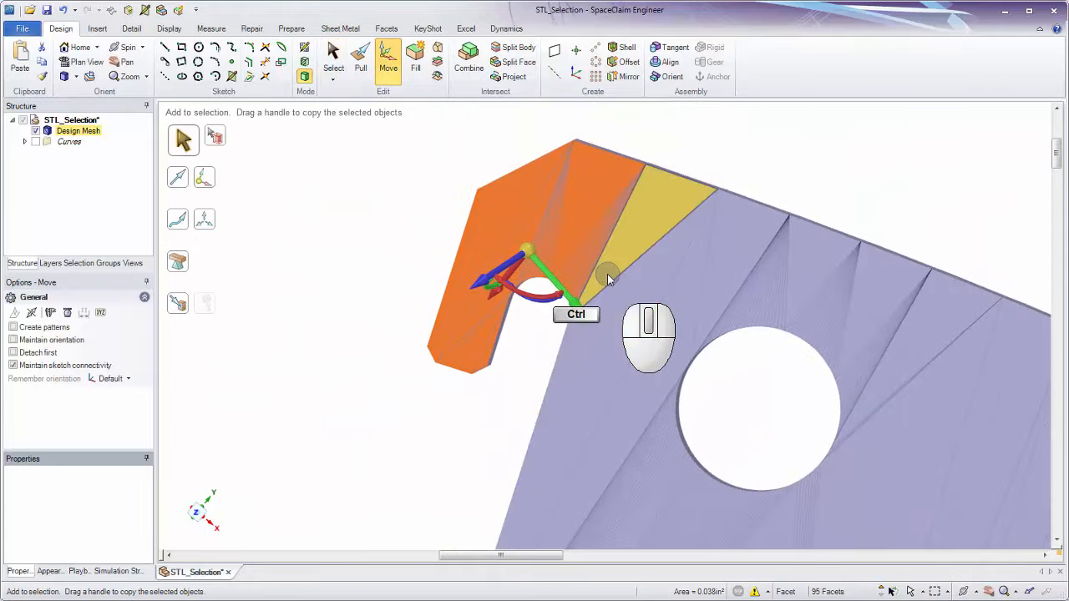
alt+click(682, 175)
drag(592, 279, 545, 251)
middle_drag(484, 365, 477, 386)
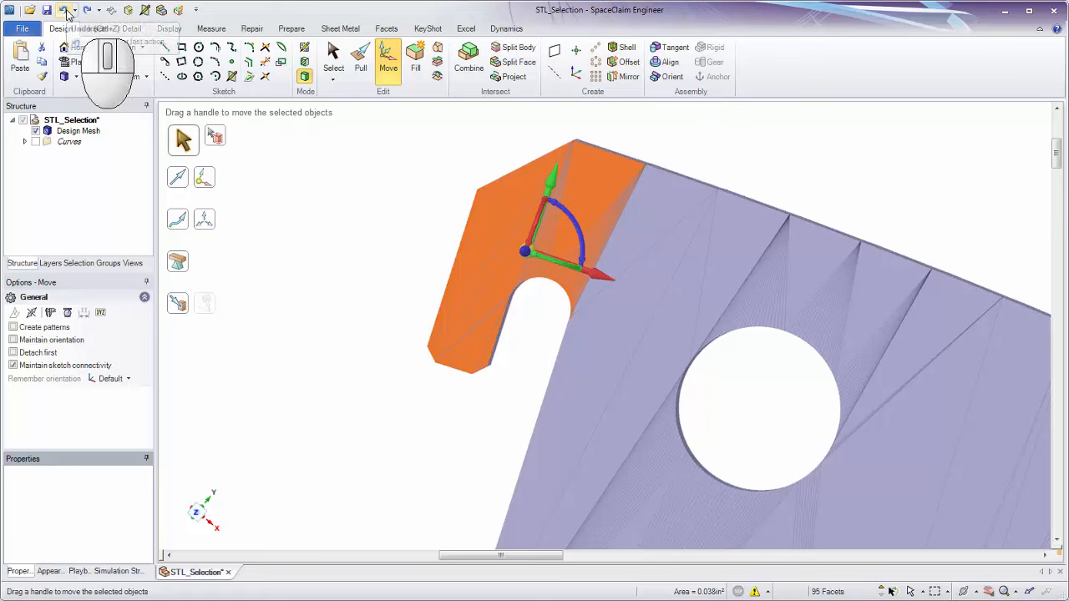
click(397, 396)
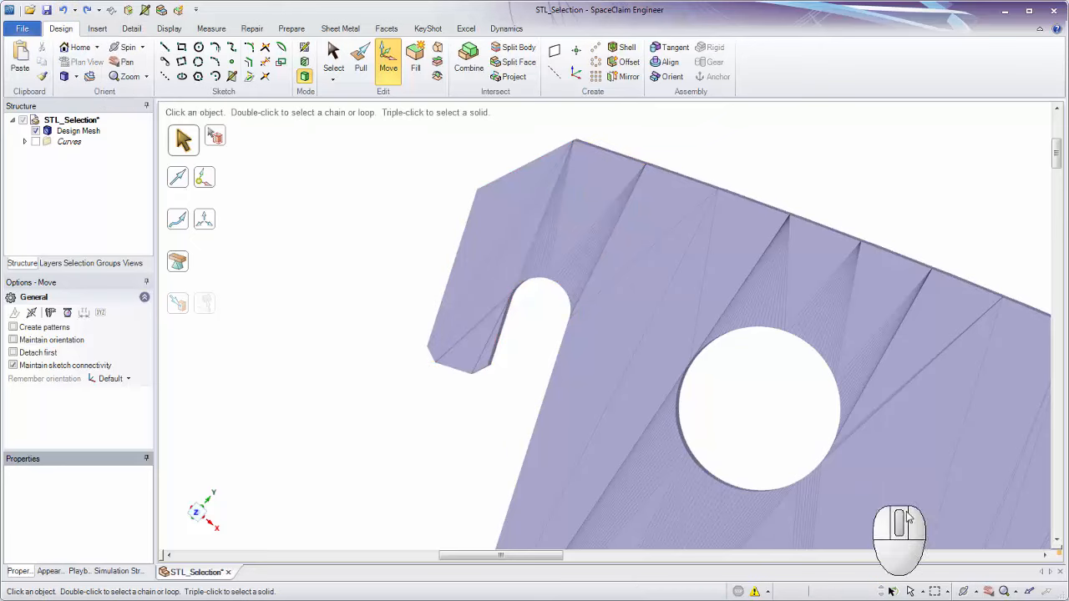
Box-select the hook end through its full thickness with face selection set to Through, and try moving it along the plate.
click(923, 593)
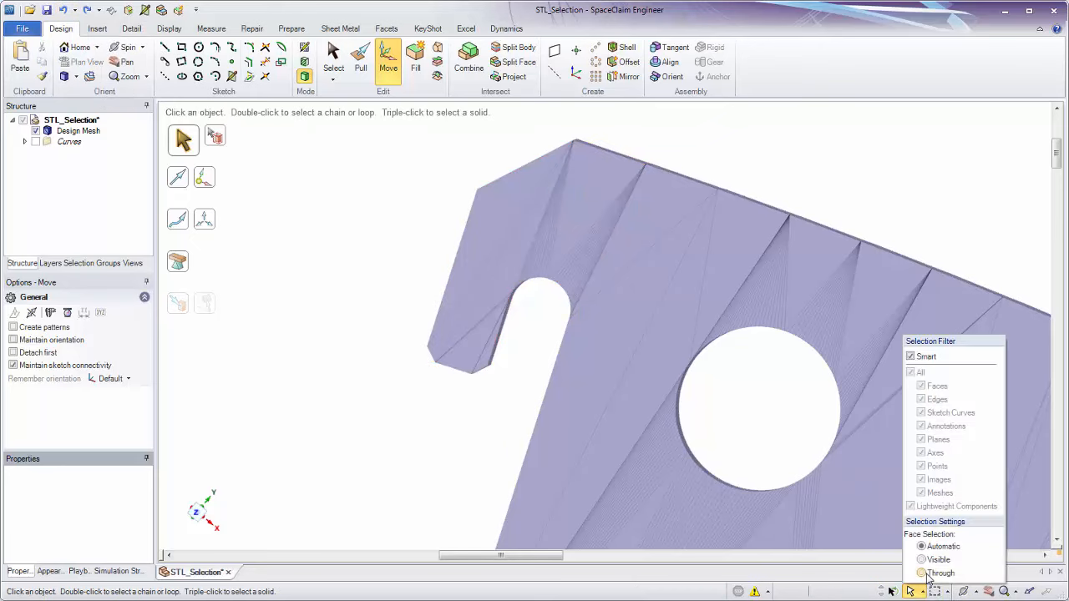
drag(382, 115, 653, 406)
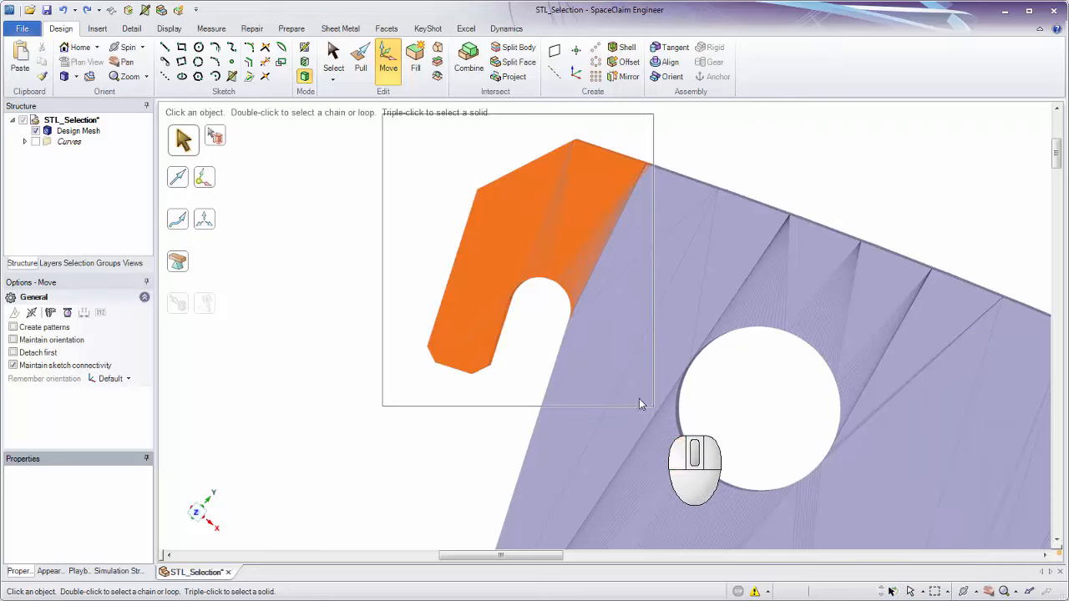
middle_drag(562, 383, 607, 340)
ctrl+middle_drag(607, 340, 605, 266)
shift+middle_drag(604, 265, 597, 312)
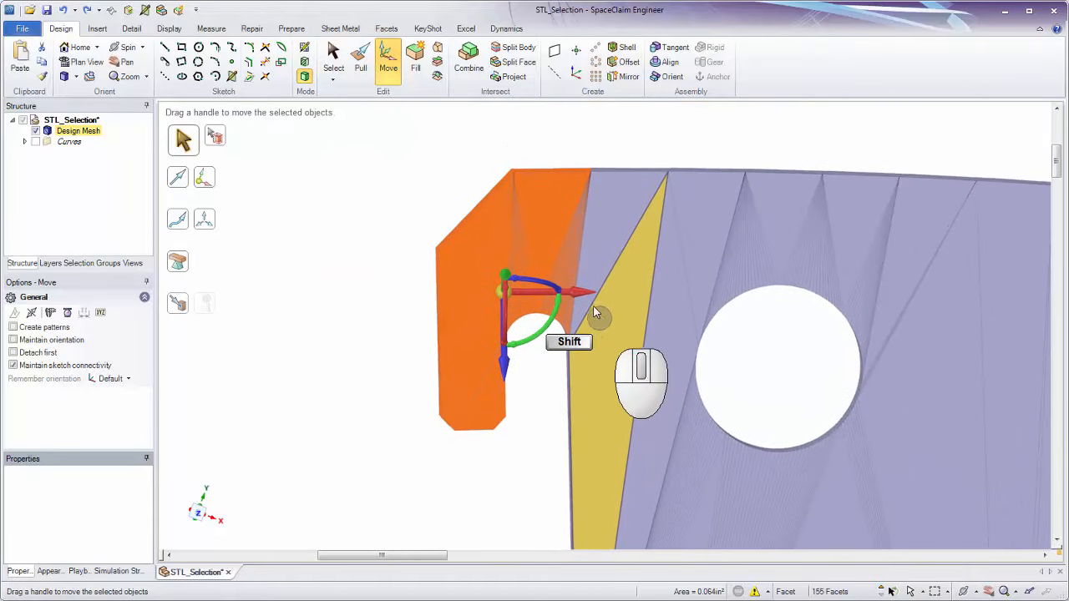
mouse_move(587, 293)
mouse_down()
mouse_move(493, 291)
mouse_move(592, 299)
mouse_move(497, 250)
mouse_move(482, 289)
mouse_move(313, 290)
mouse_move(585, 294)
mouse_up()
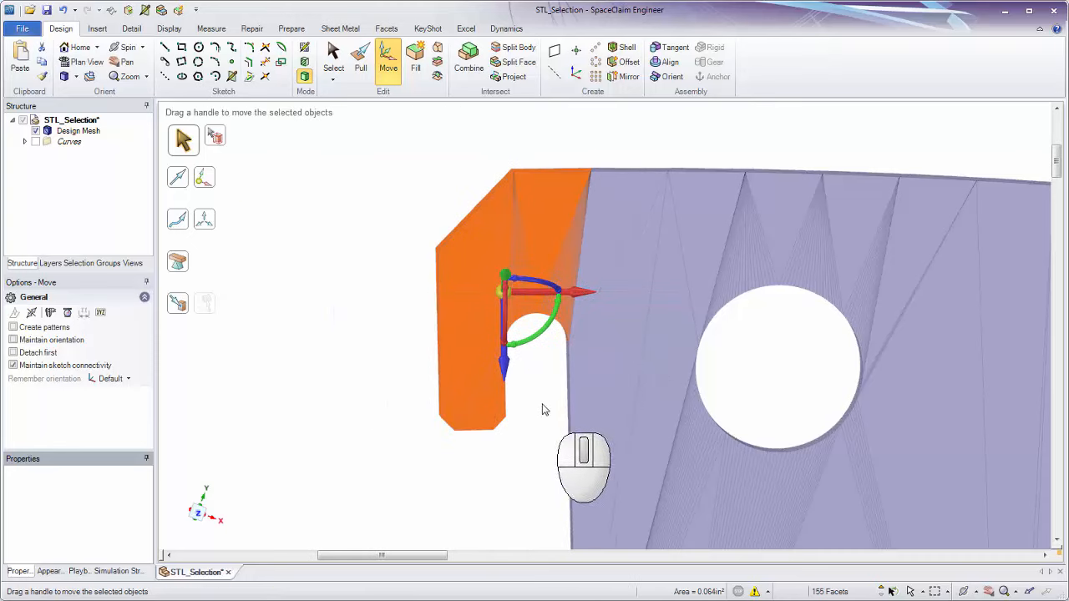
click(544, 407)
With face selection at Through, box-select the hook end in an edge-on view, inspect the facets caught behind it, and clear the selection.
click(920, 591)
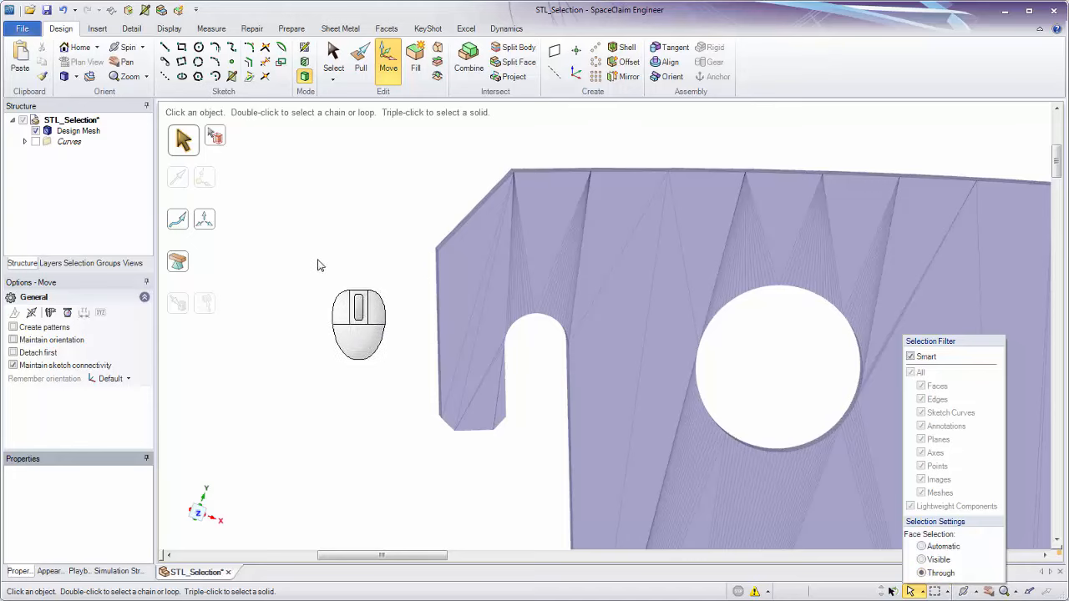
middle_drag(319, 265, 543, 251)
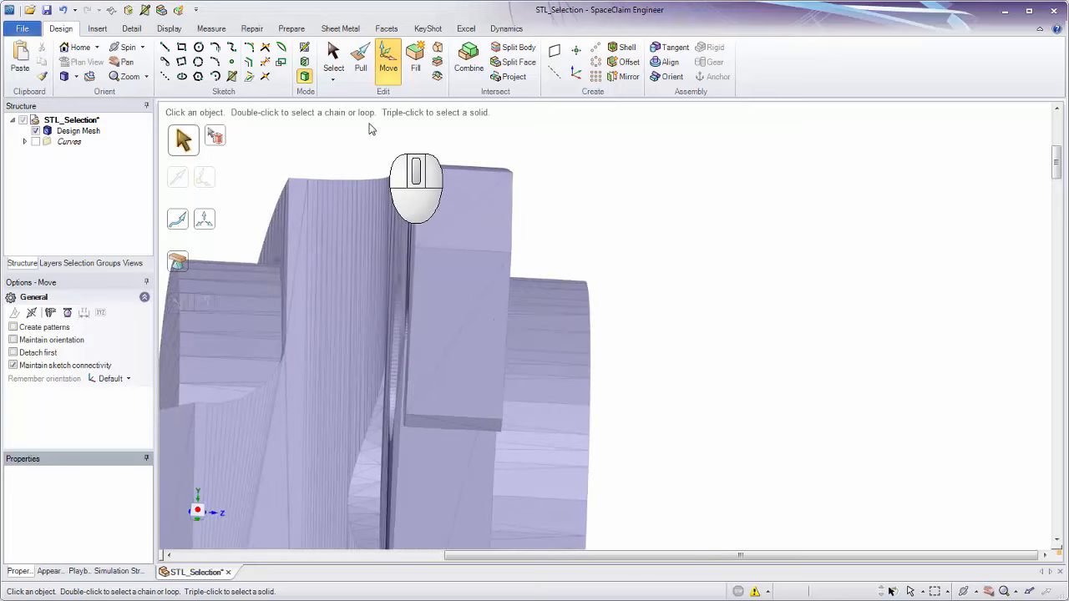
drag(359, 124, 540, 466)
middle_drag(744, 344, 695, 181)
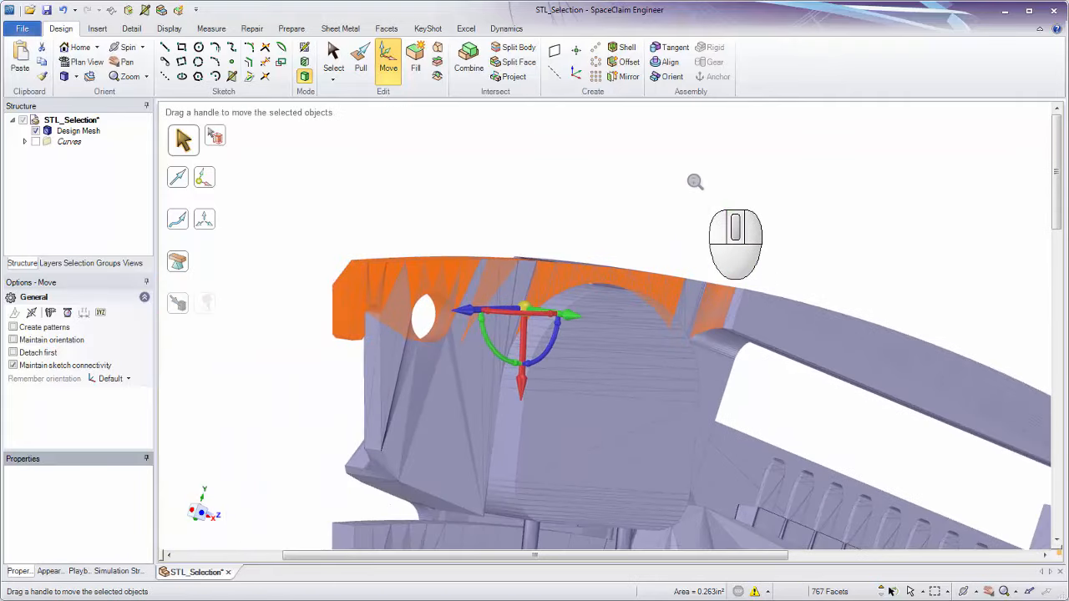
click(698, 186)
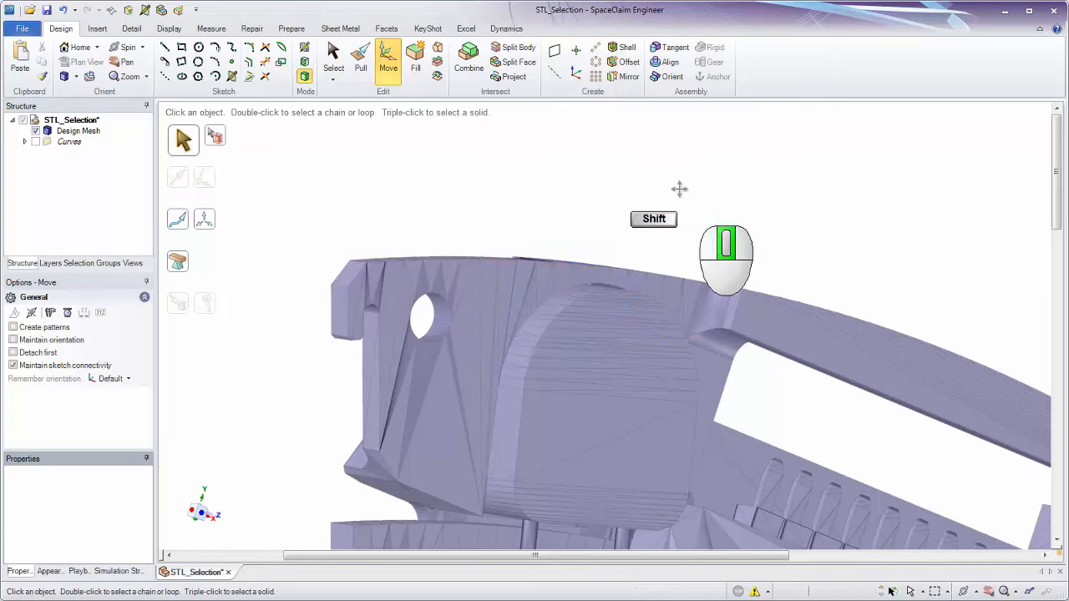
Use Box selection mode to select facets around the recess's upper corner, then a smaller area where the handle joins, and clear the selection.
shift+middle_drag(680, 187, 601, 103)
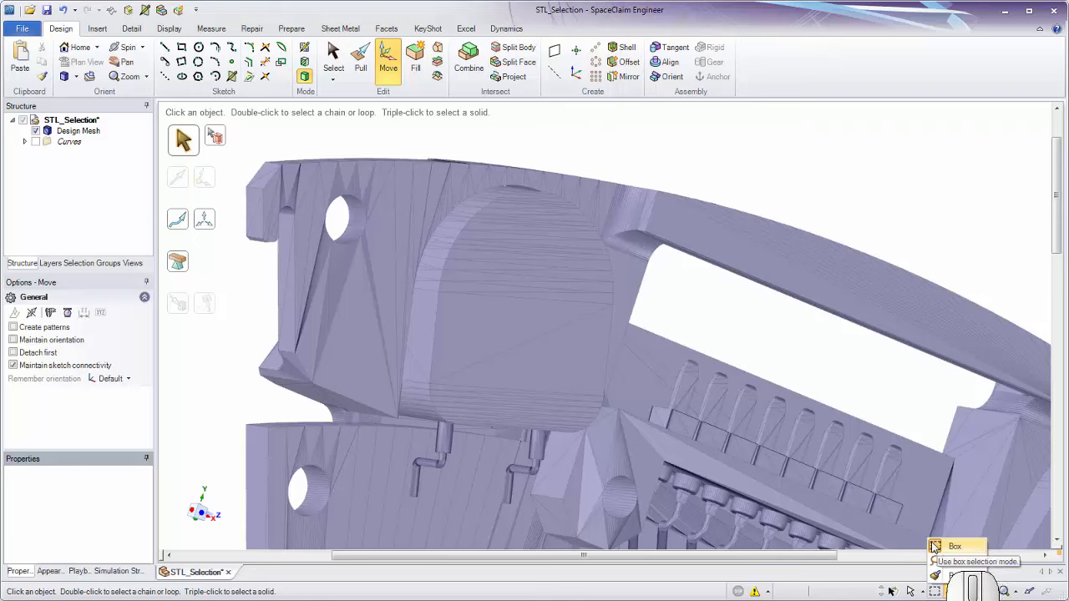
click(800, 355)
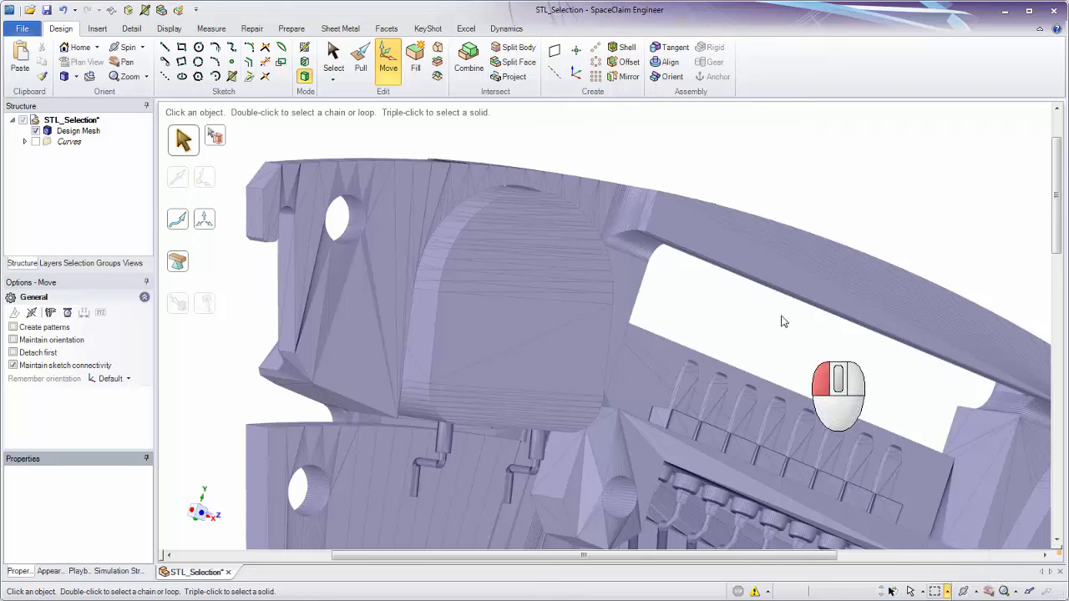
drag(466, 124, 730, 353)
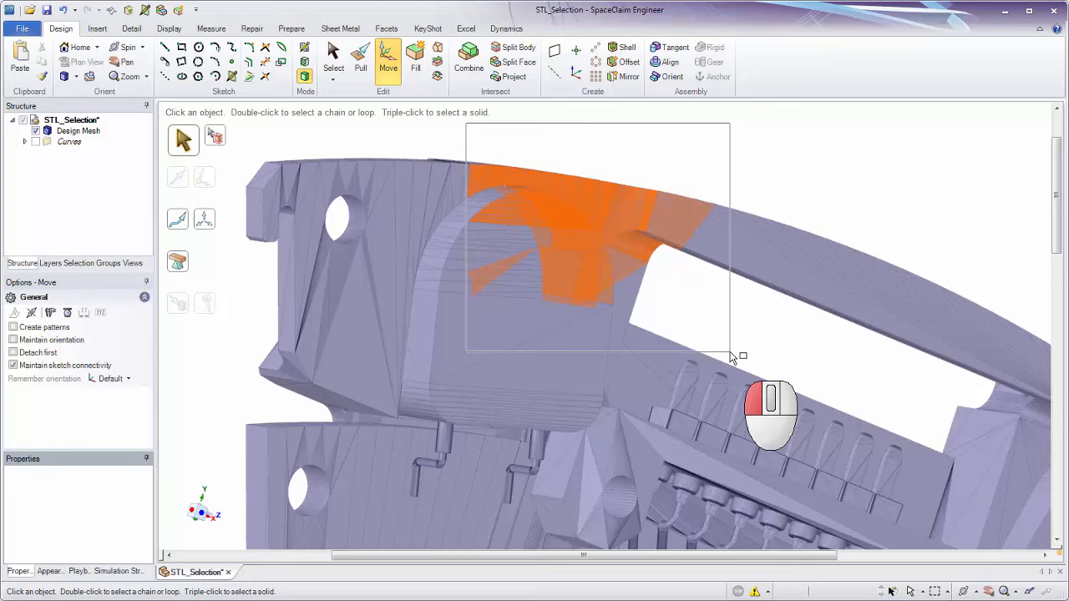
drag(730, 352, 730, 351)
click(719, 148)
drag(720, 142, 615, 265)
click(817, 341)
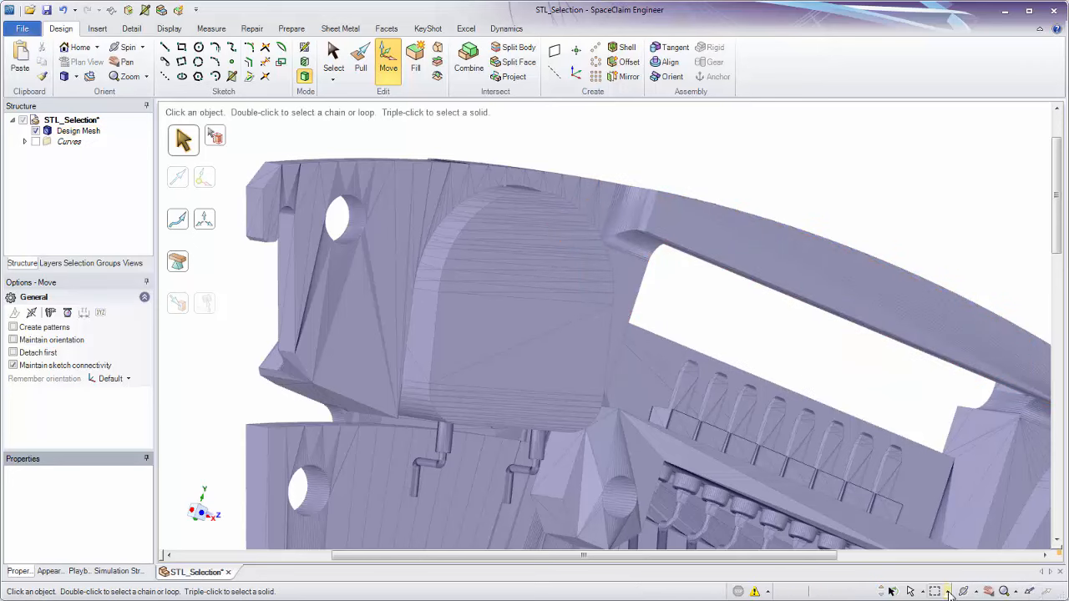
Switch to lasso selection mode and lasso the facets around the rounded recess, including the hidden ones.
click(956, 562)
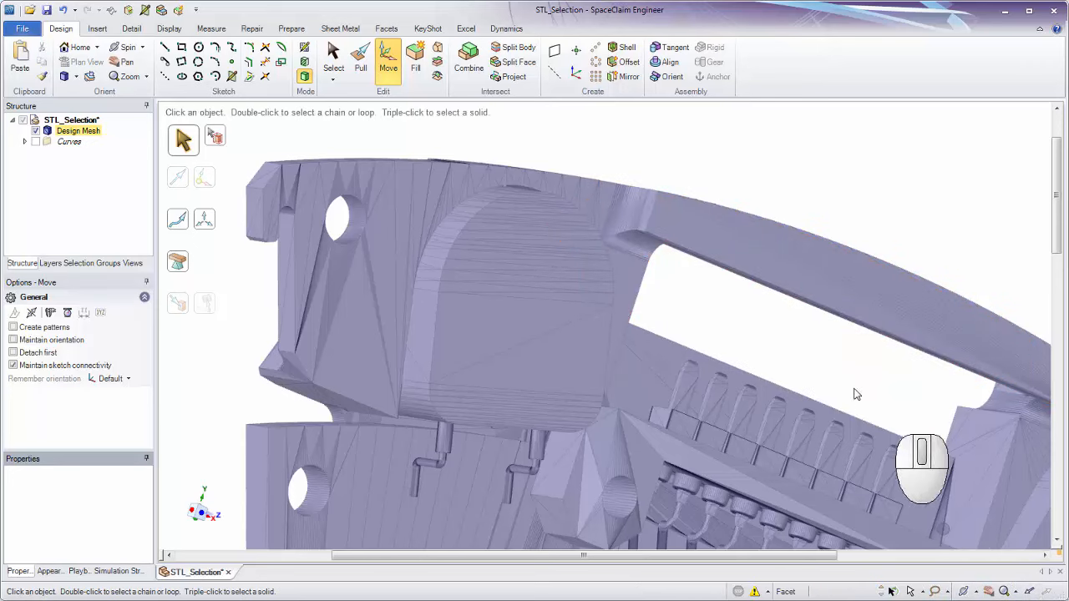
mouse_move(573, 159)
mouse_down()
mouse_move(457, 160)
mouse_move(374, 314)
mouse_move(401, 448)
mouse_move(563, 450)
mouse_move(613, 413)
mouse_move(633, 310)
mouse_move(614, 224)
mouse_move(578, 159)
mouse_up()
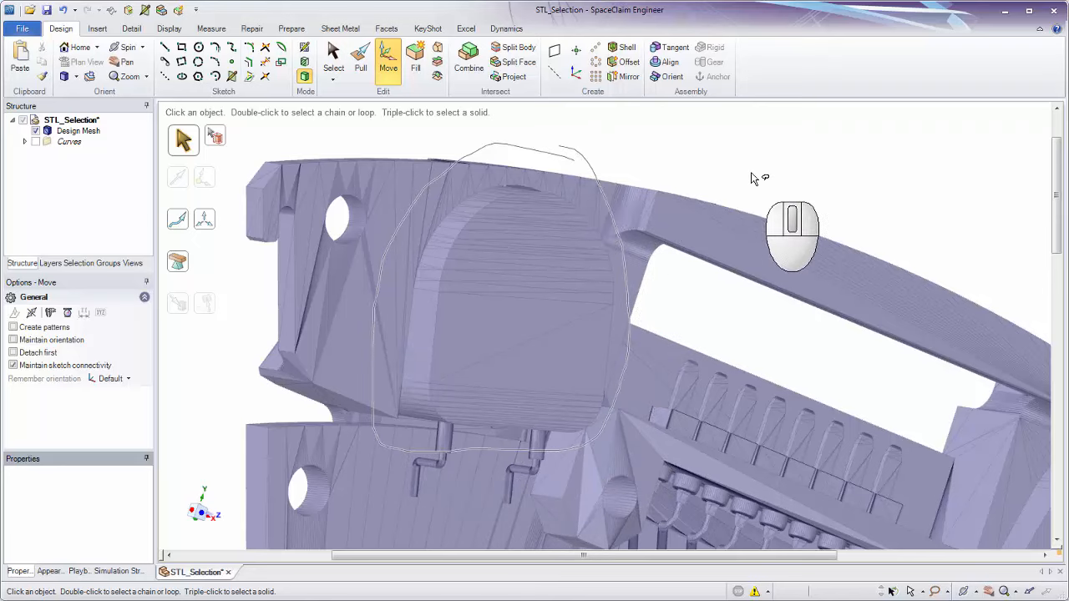
mouse_move(771, 176)
middle_down()
mouse_move(627, 142)
mouse_move(688, 160)
mouse_move(643, 158)
middle_up()
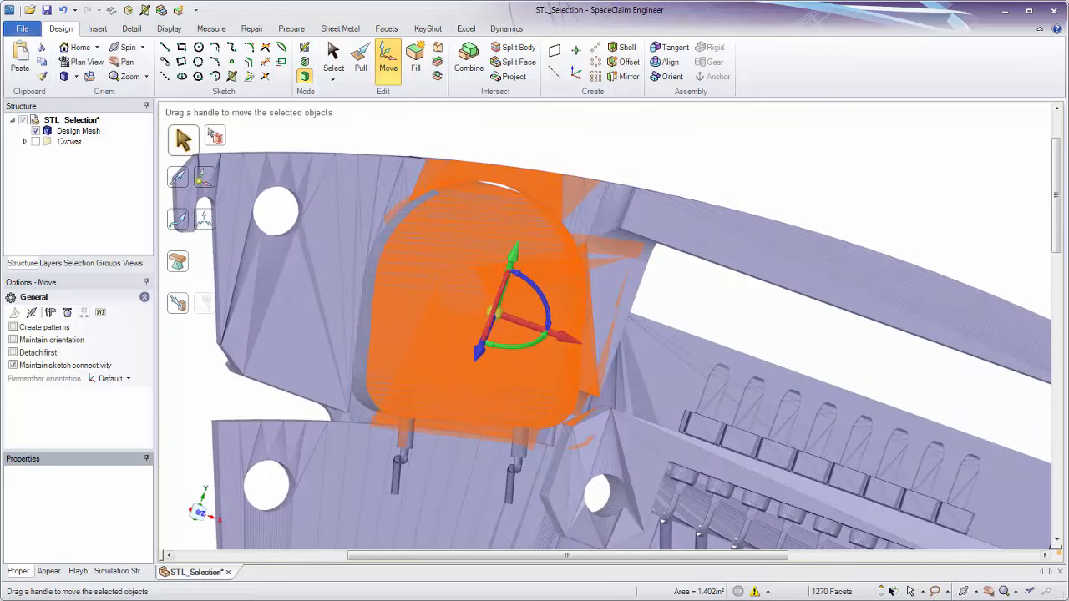
Set face selection to Automatic, lasso the rounded recess again for its visible facets only, and clear the selection.
click(922, 593)
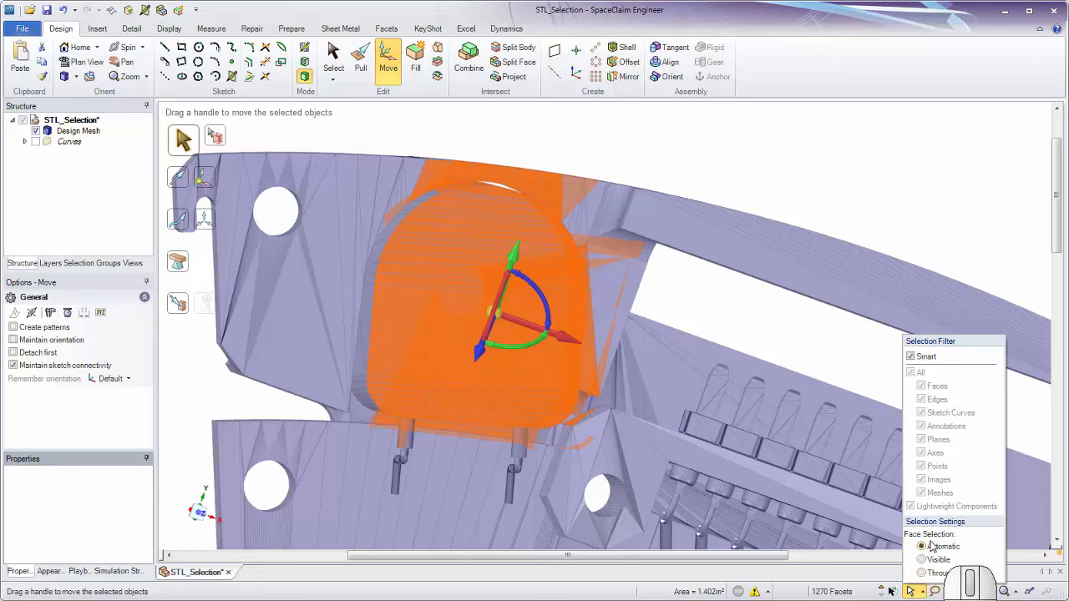
click(937, 560)
mouse_move(585, 143)
mouse_down()
mouse_move(358, 216)
mouse_move(324, 446)
mouse_move(401, 458)
mouse_move(503, 444)
mouse_move(577, 410)
mouse_move(600, 298)
mouse_move(557, 150)
mouse_move(583, 145)
mouse_up()
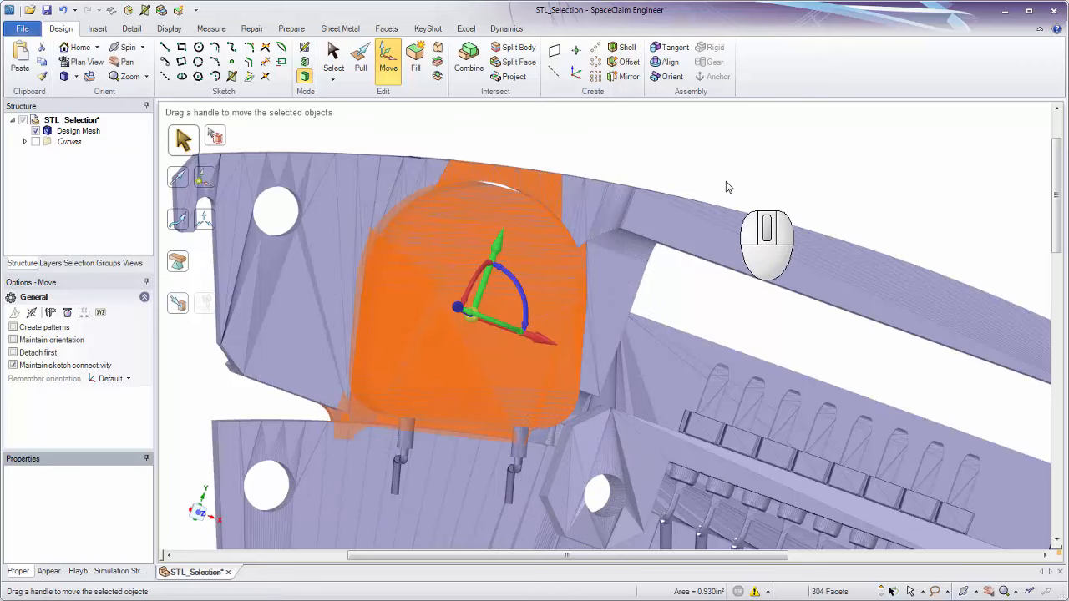
mouse_move(730, 170)
middle_down()
mouse_move(711, 162)
mouse_move(718, 167)
middle_up()
click(776, 172)
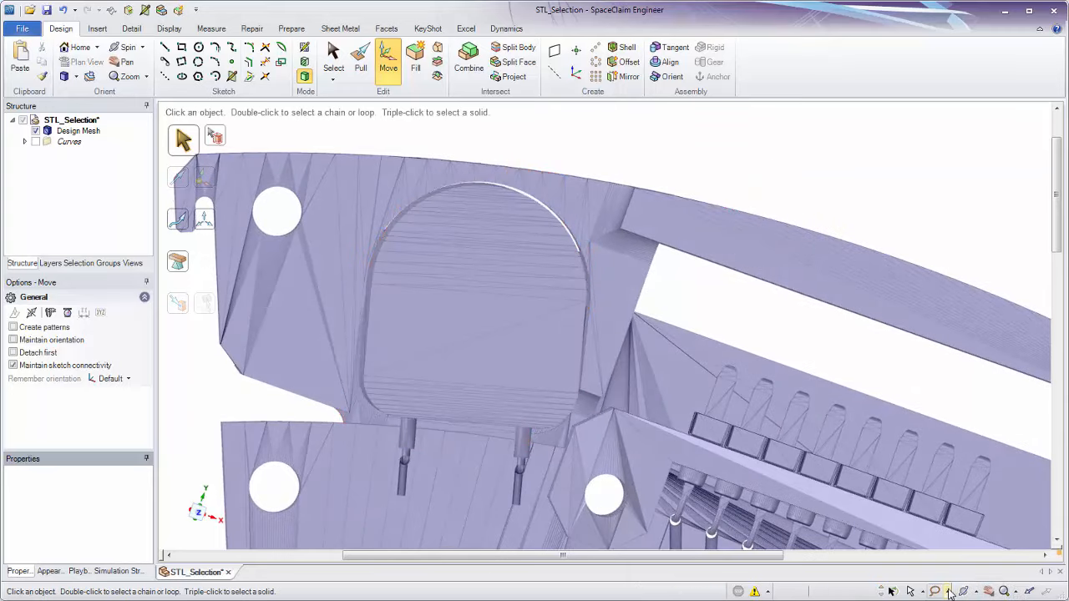
Switch to paint selection mode, paint over the floor facets of the rounded recess, and clear the selection.
click(922, 592)
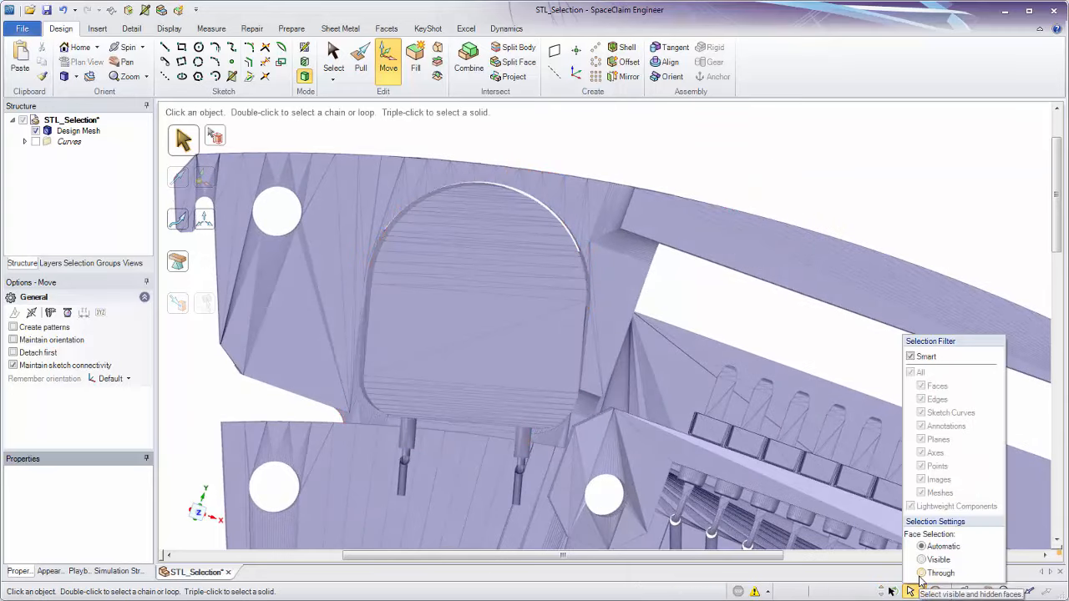
click(947, 593)
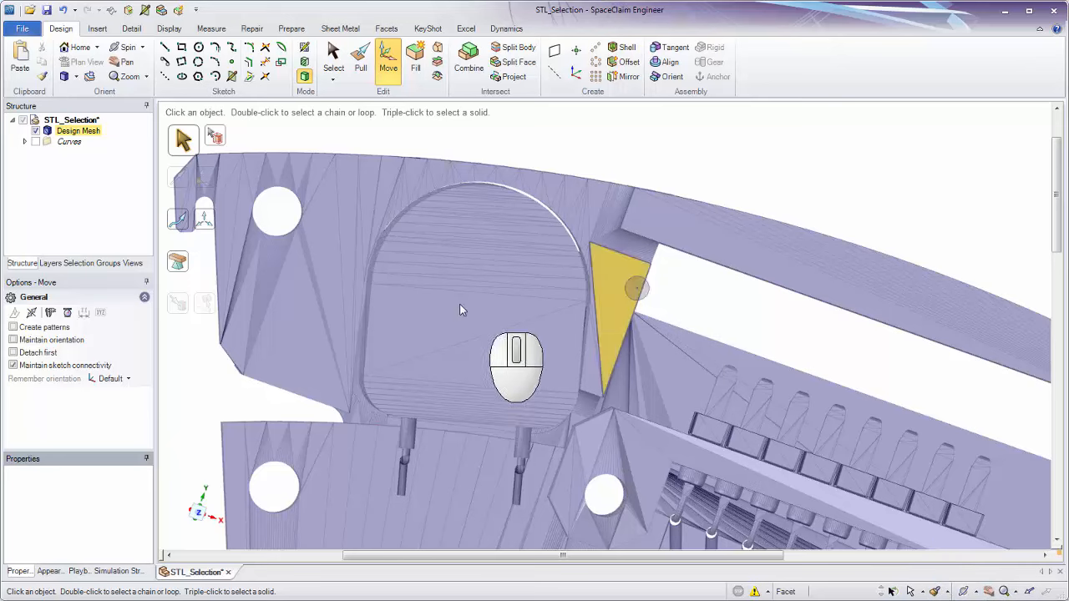
mouse_move(441, 312)
mouse_down()
mouse_move(446, 393)
mouse_move(513, 354)
mouse_move(513, 270)
mouse_move(496, 204)
mouse_move(479, 260)
mouse_move(471, 370)
mouse_move(508, 389)
mouse_up()
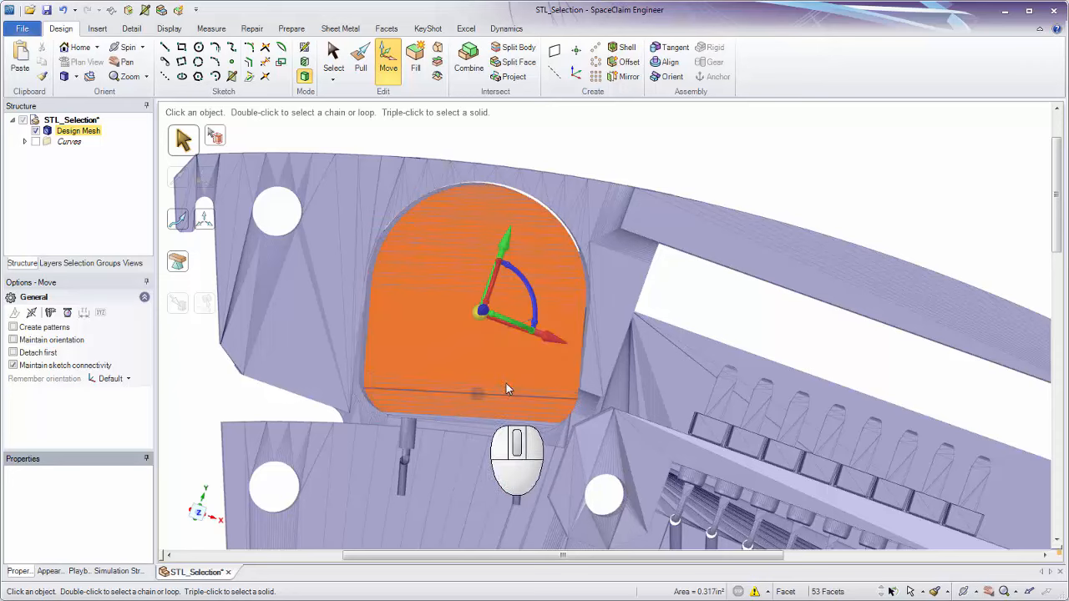
middle_drag(771, 166, 743, 372)
click(375, 443)
Select the connected facets of the side wall section beside the rounded recess, viewed edge-on, and clear the selection.
shift+middle_drag(393, 359, 441, 387)
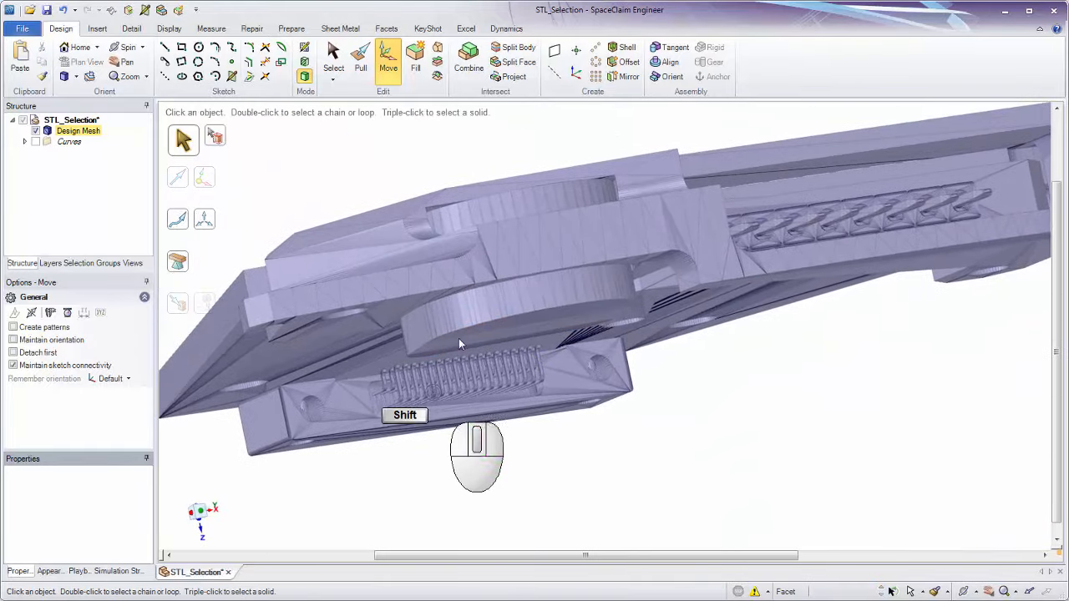
click(525, 257)
double_click(526, 261)
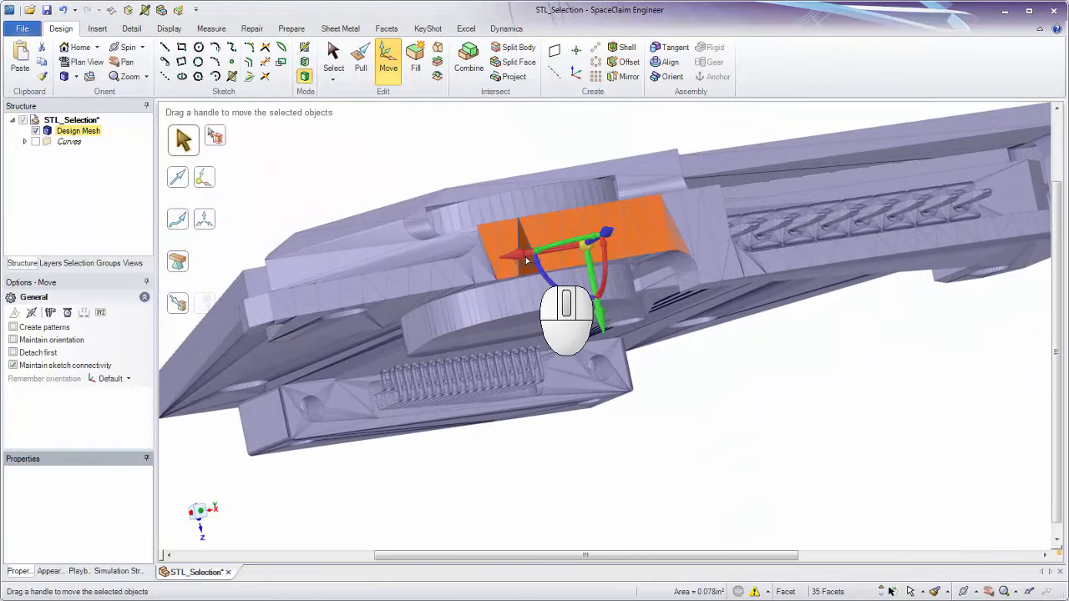
click(643, 386)
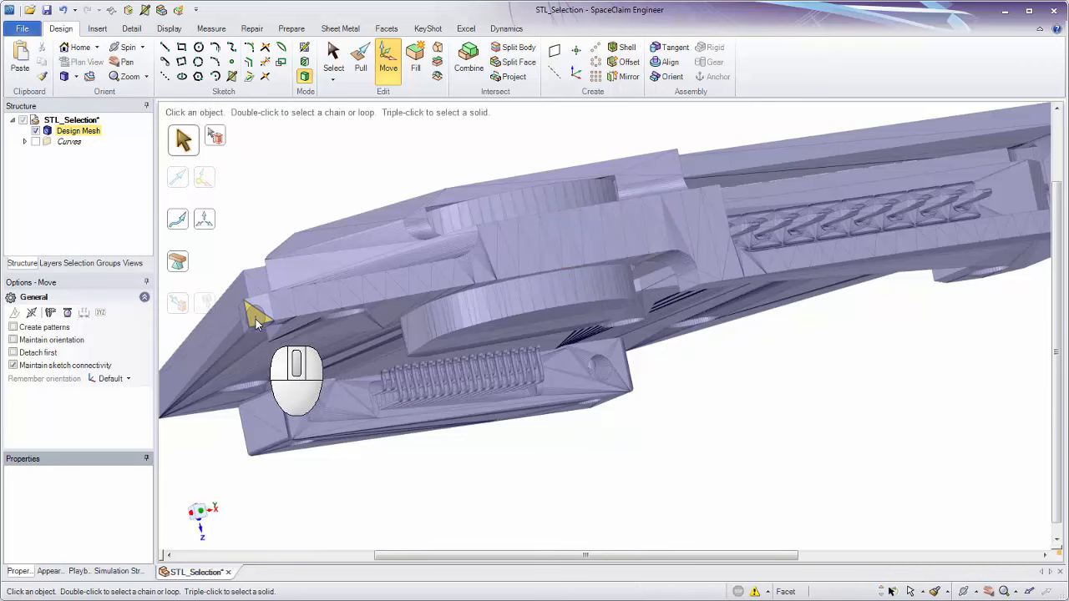
Paint-select the facets along the plate's side wall from the hook end towards the handle, check the face selection settings, and clear the selection.
mouse_move(255, 319)
mouse_down()
mouse_move(298, 299)
mouse_move(615, 248)
mouse_move(894, 264)
mouse_up()
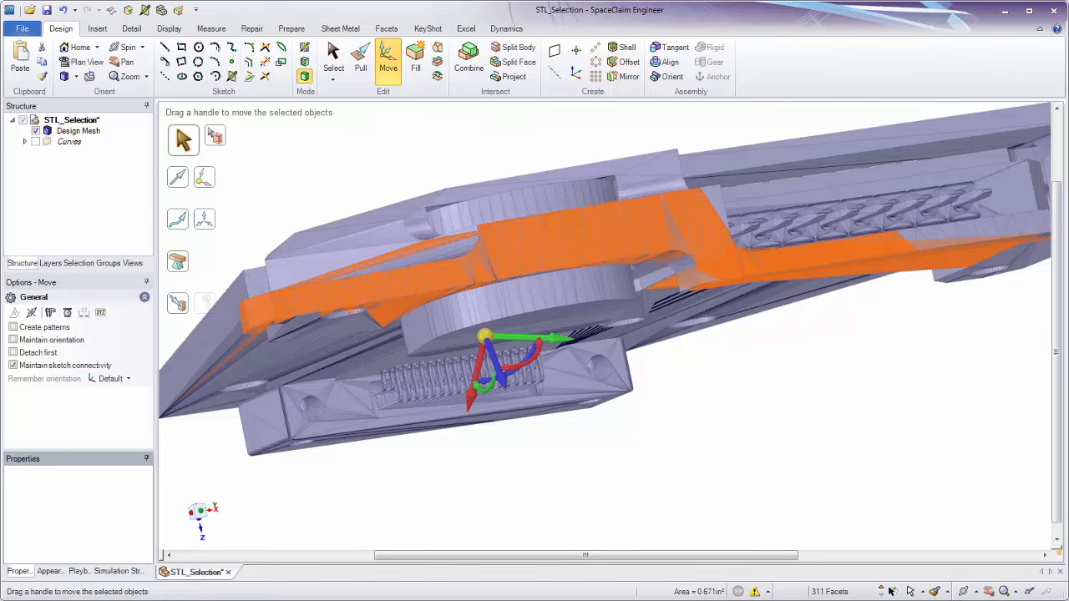
click(923, 593)
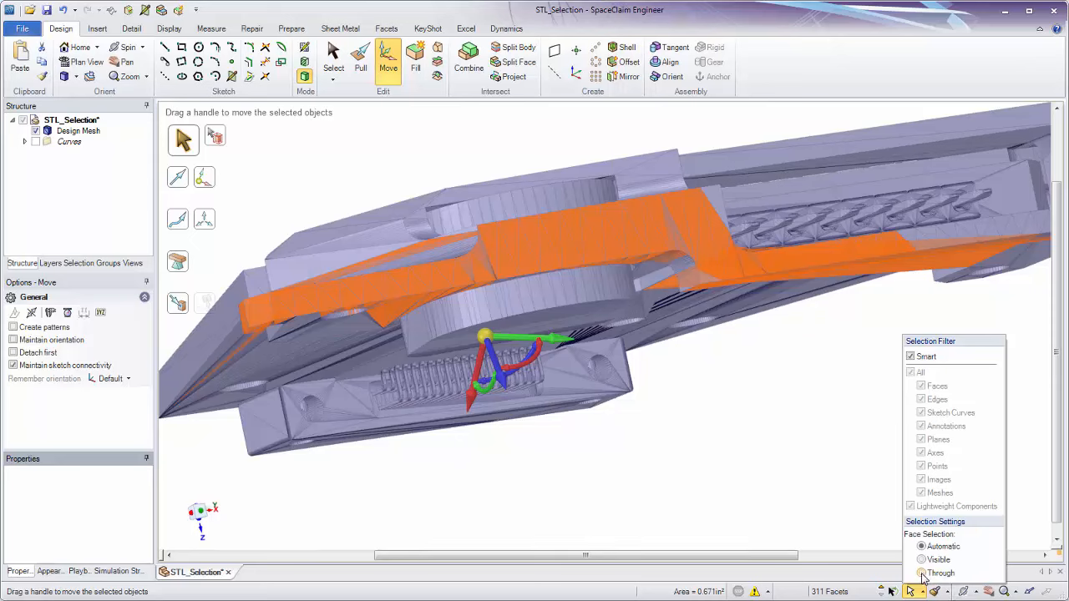
click(864, 509)
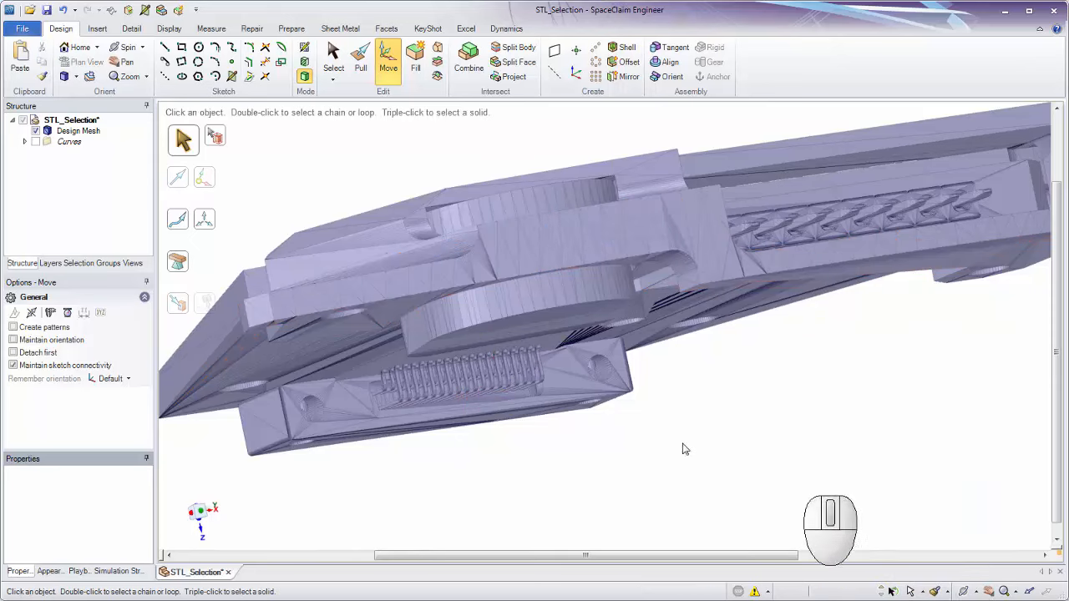
Paint-select the plate's side wall facets, add the facets across the plate's wide grooved face to the selection, and clear it.
mouse_move(259, 310)
mouse_down()
mouse_move(307, 292)
mouse_move(668, 238)
mouse_up()
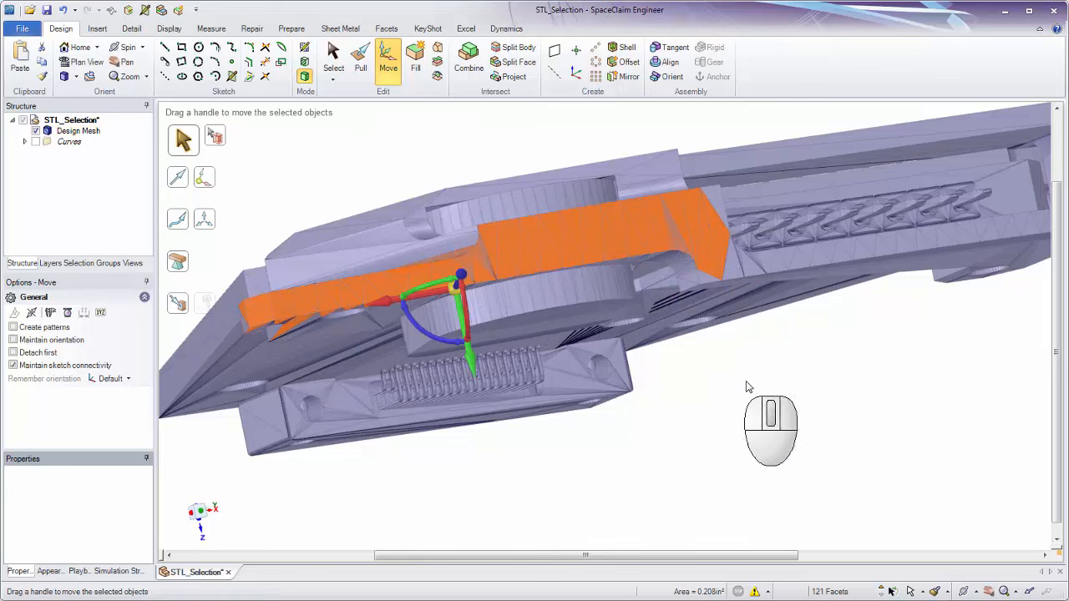
mouse_move(724, 370)
middle_down()
mouse_move(735, 378)
mouse_move(724, 402)
mouse_move(700, 399)
mouse_move(671, 325)
mouse_move(665, 170)
middle_up()
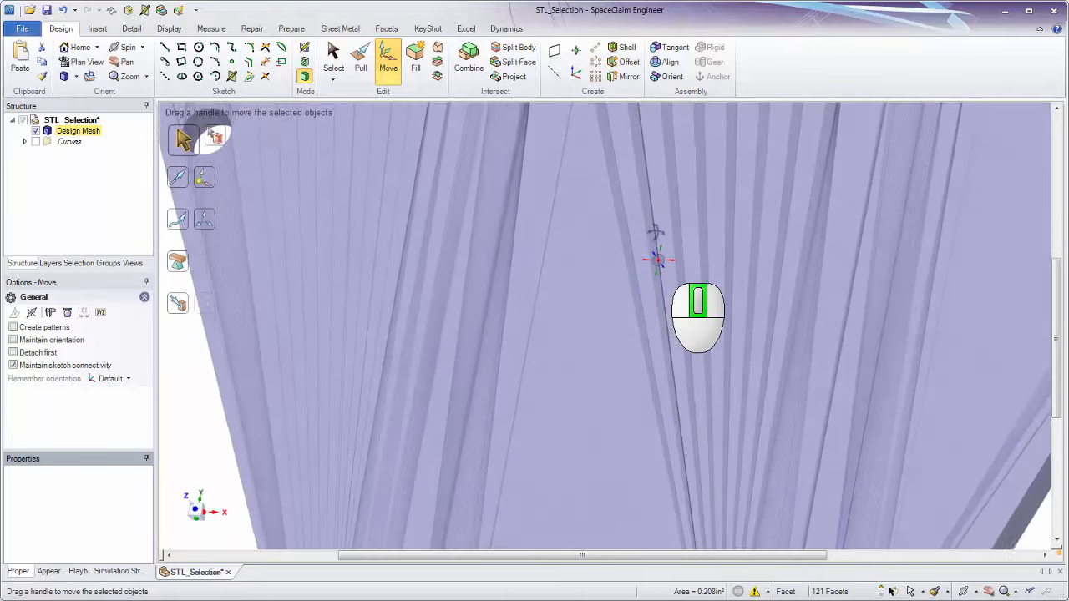
scroll(657, 231, down, 3)
mouse_move(633, 296)
ctrl+mouse_down()
mouse_move(614, 326)
mouse_move(725, 292)
mouse_move(675, 290)
ctrl+mouse_up()
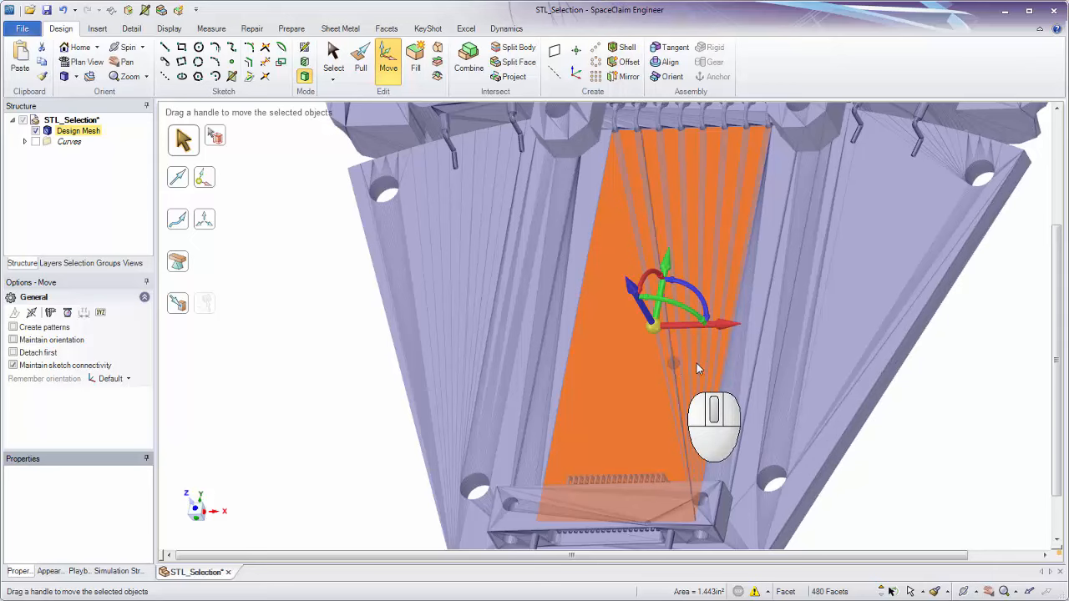
ctrl+click(847, 348)
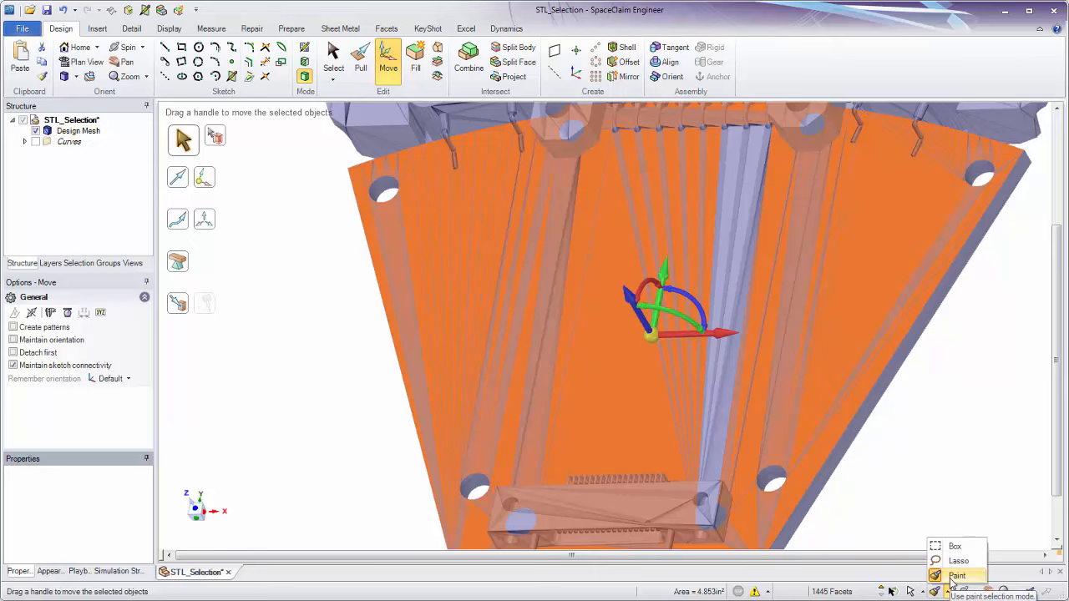
click(937, 434)
Separate the rounded block near the hook end from the mesh body with the Separate tool, using the Over-Connected option.
ctrl+middle_drag(933, 427, 933, 386)
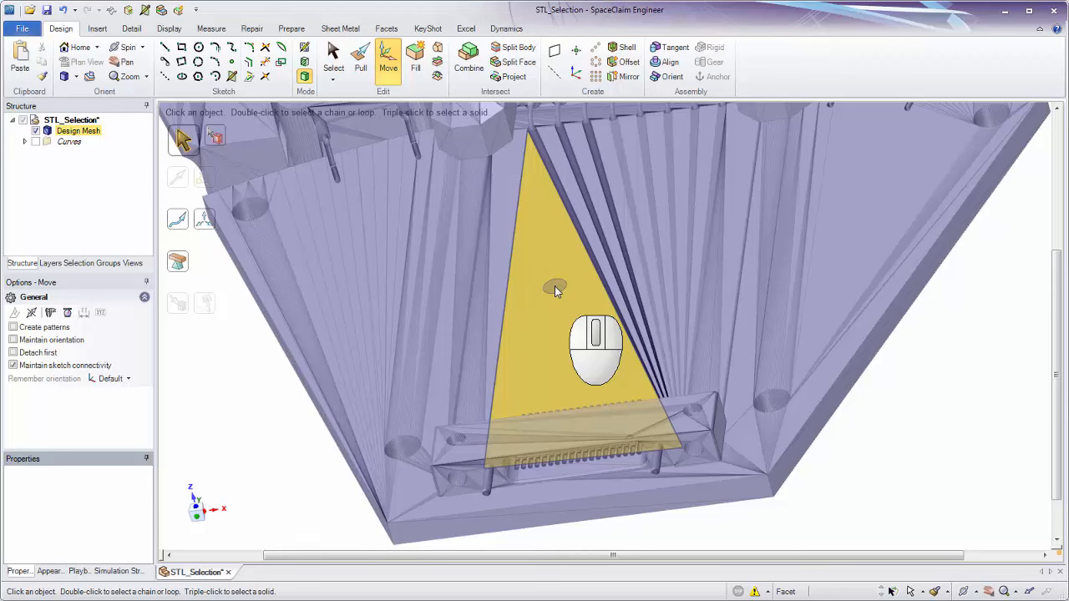
ctrl+middle_drag(242, 428, 294, 338)
click(78, 131)
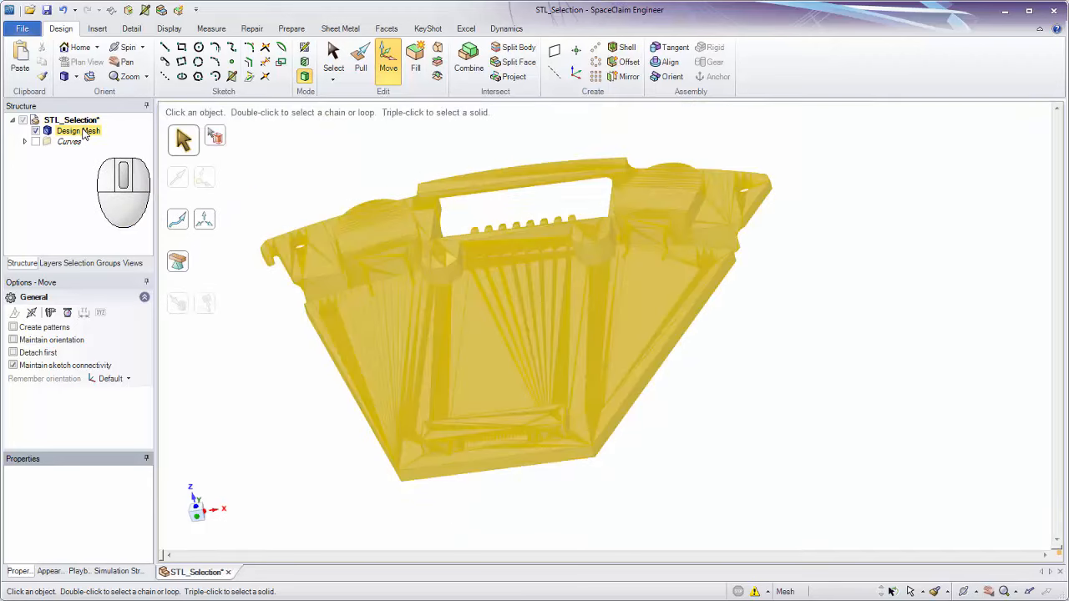
click(200, 155)
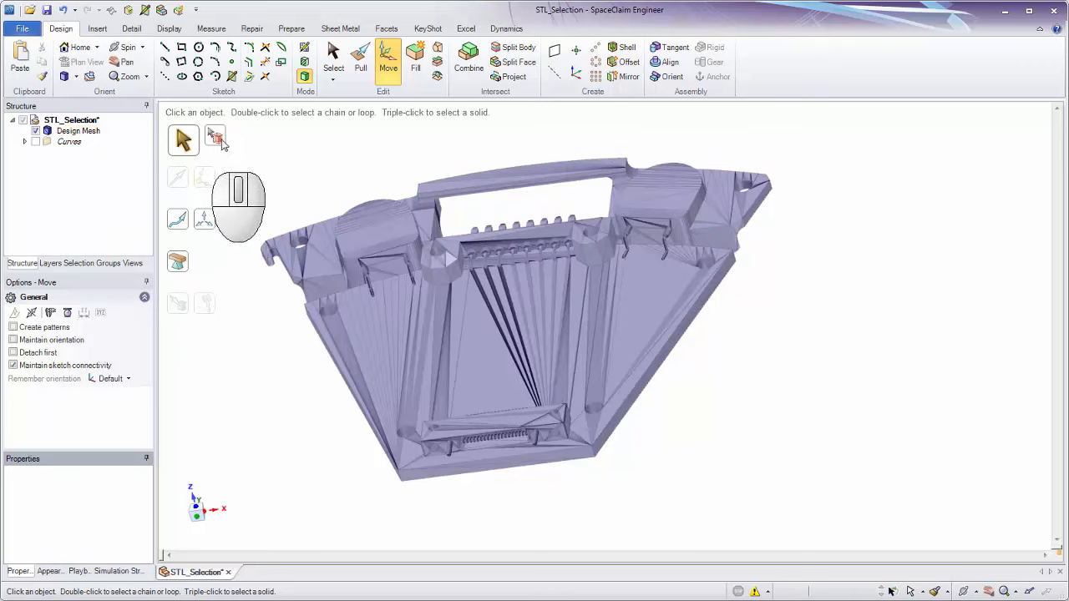
click(381, 29)
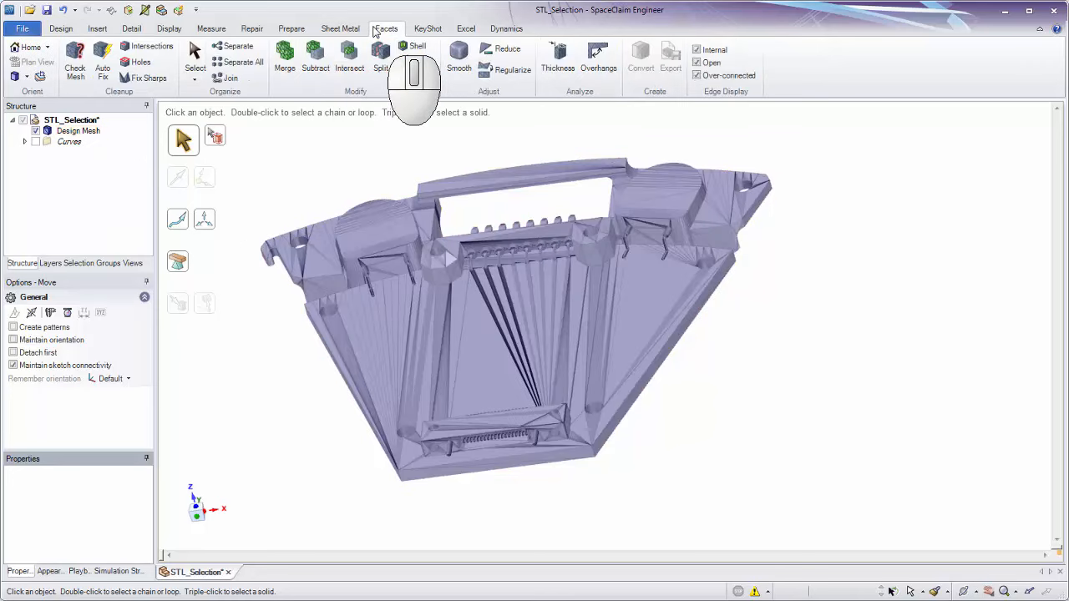
click(239, 52)
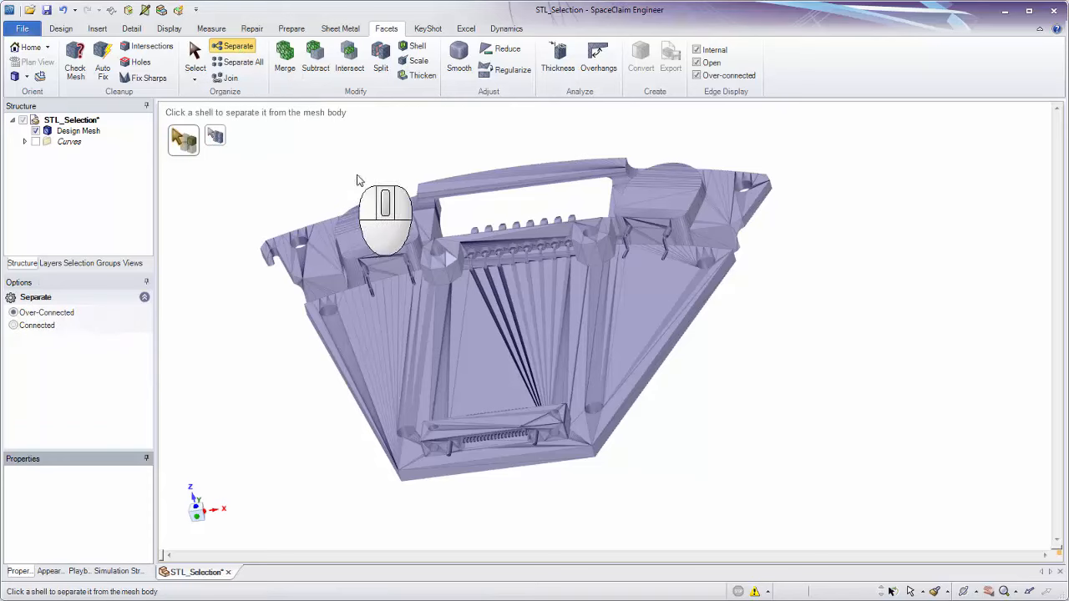
click(370, 218)
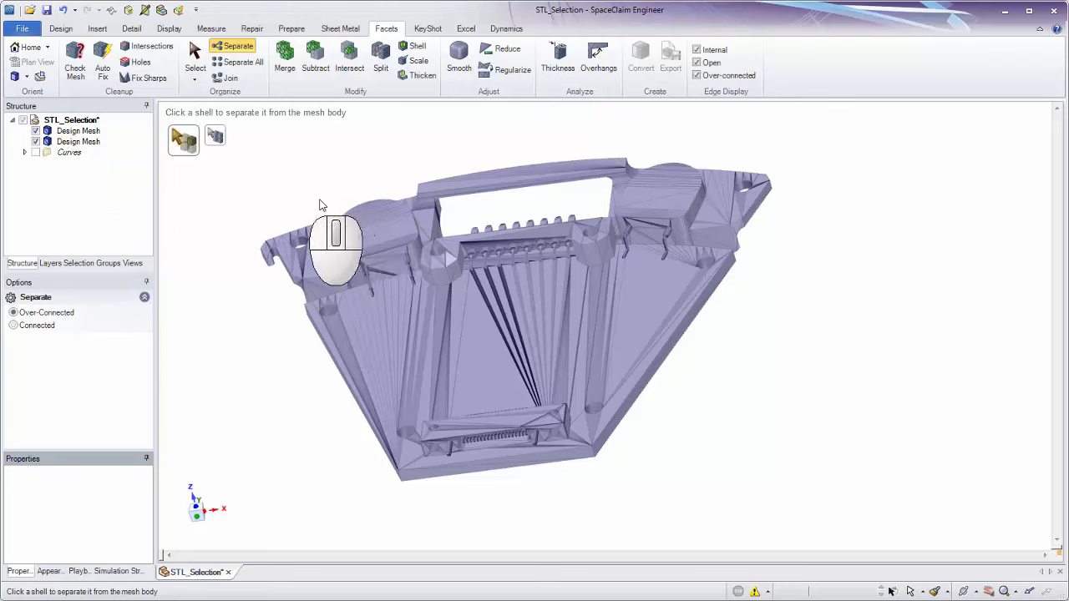
Select the separated rounded block mesh and move a copy of it about 1.01 in along the red axis to below the handle opening.
click(191, 63)
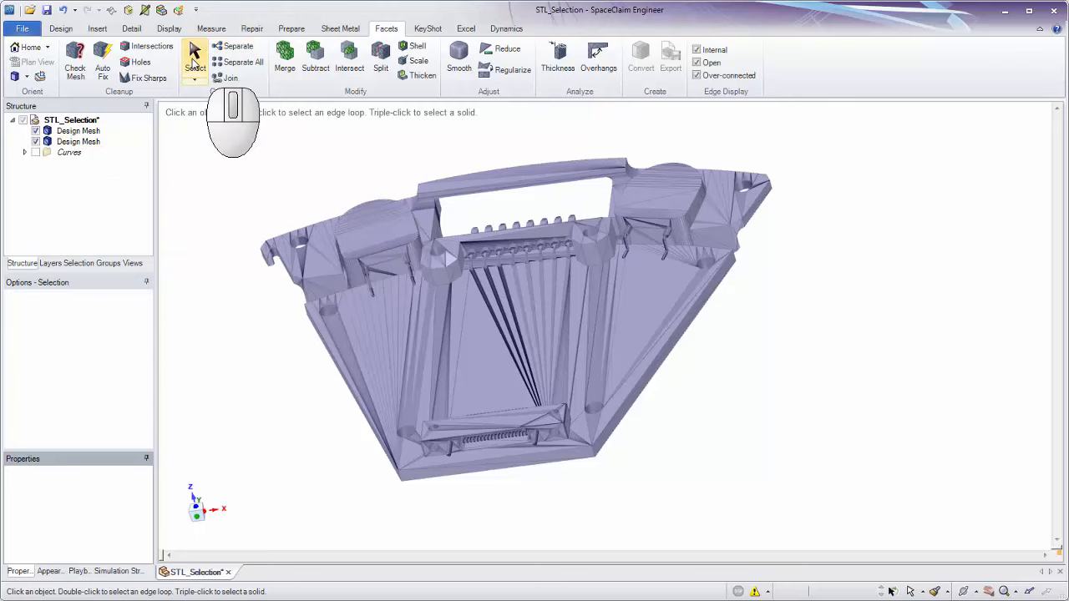
click(92, 147)
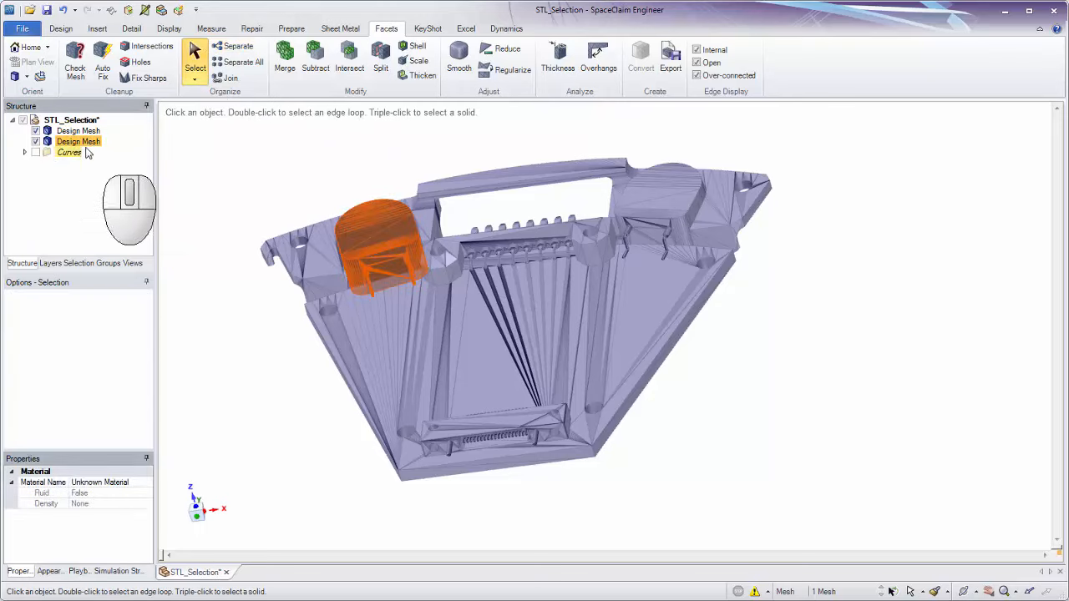
click(62, 28)
scroll(424, 205, up, 4)
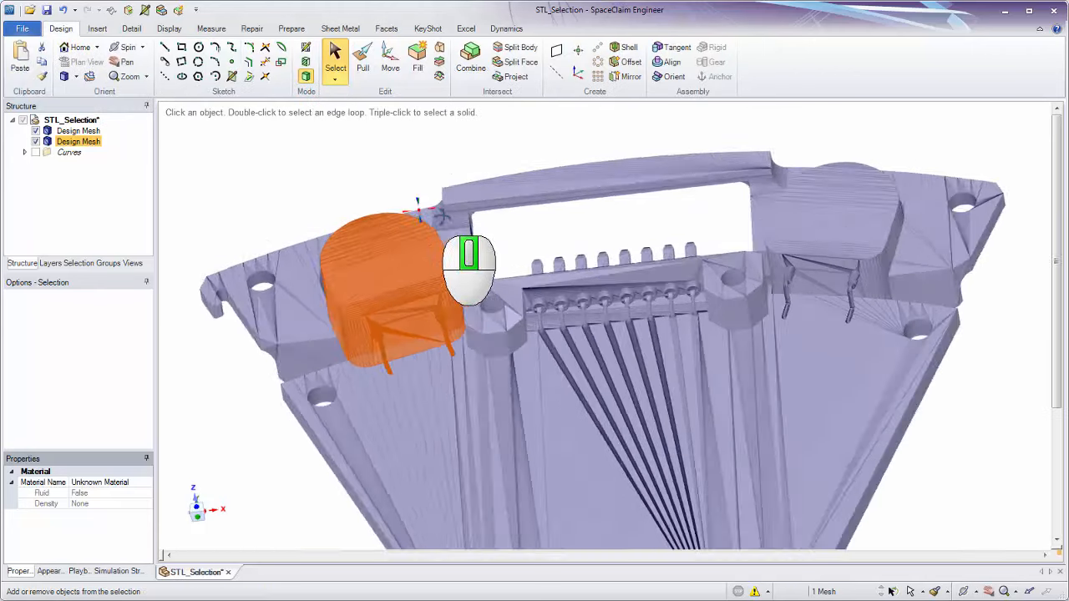
click(389, 60)
middle_drag(438, 150, 420, 262)
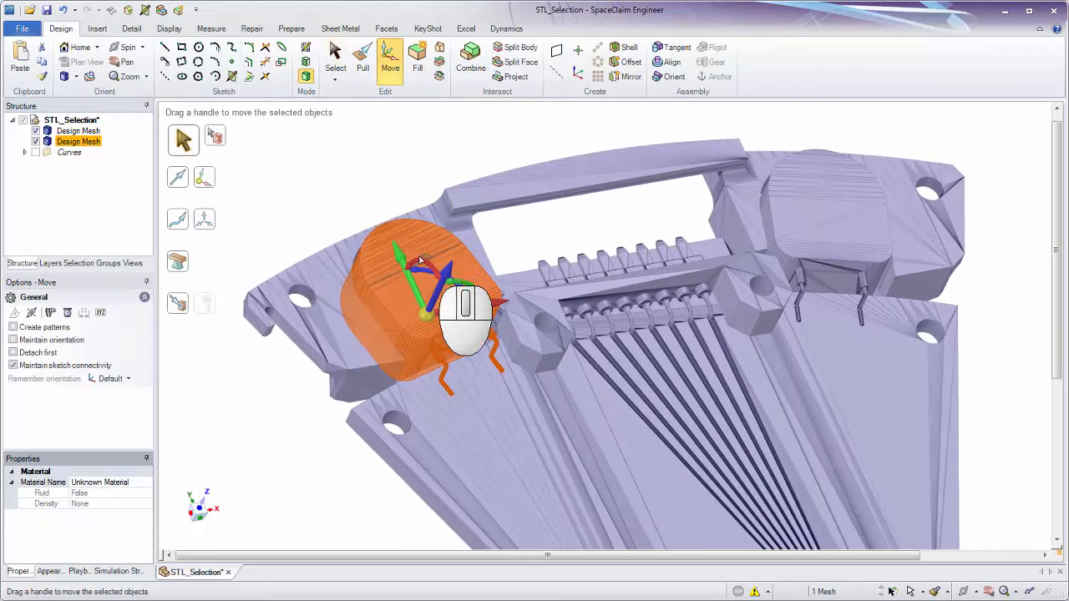
drag(403, 265, 587, 177)
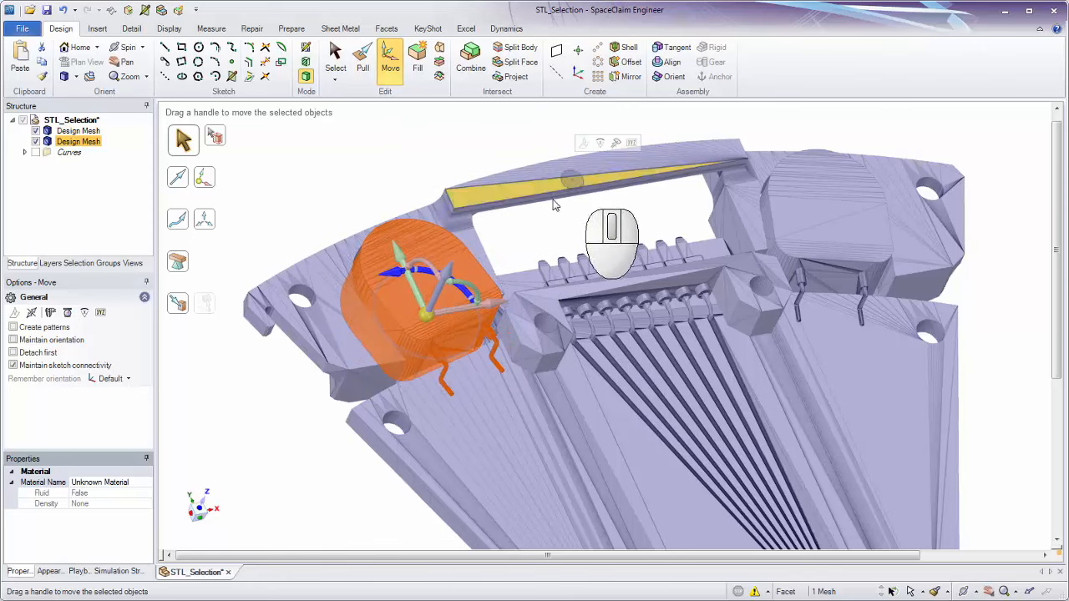
ctrl+drag(499, 304, 690, 239)
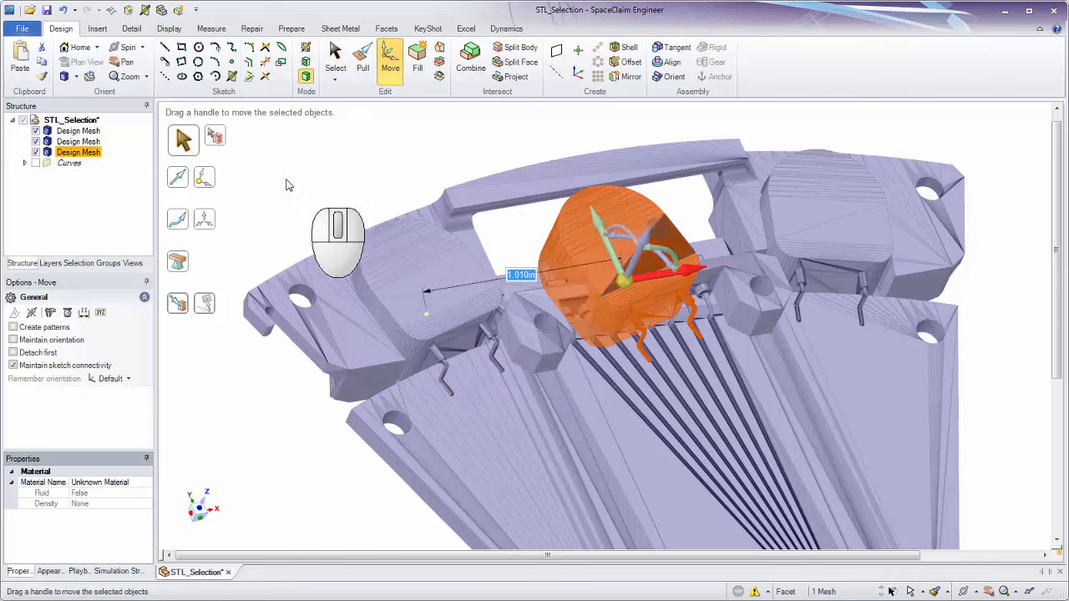
Clear the selection and separate all multi-piece mesh bodies into single-piece bodies with Separate All.
click(306, 172)
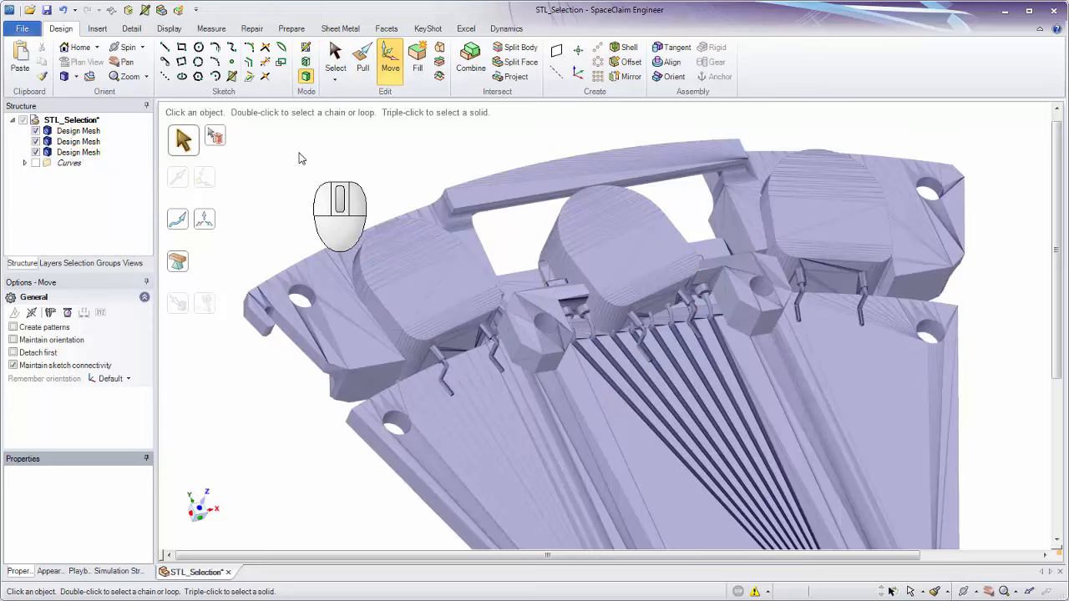
click(389, 29)
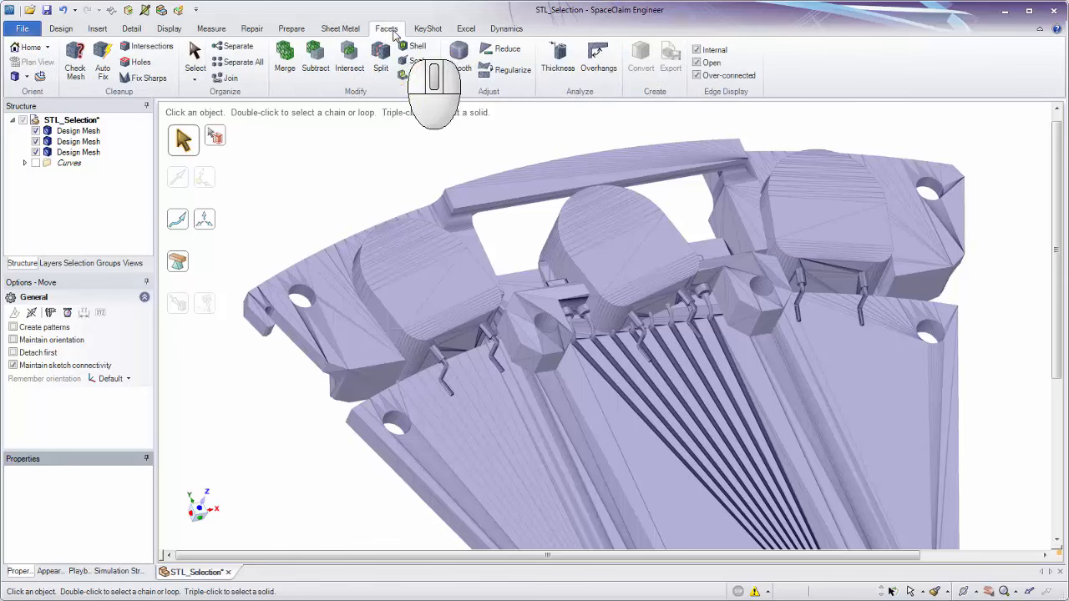
click(242, 64)
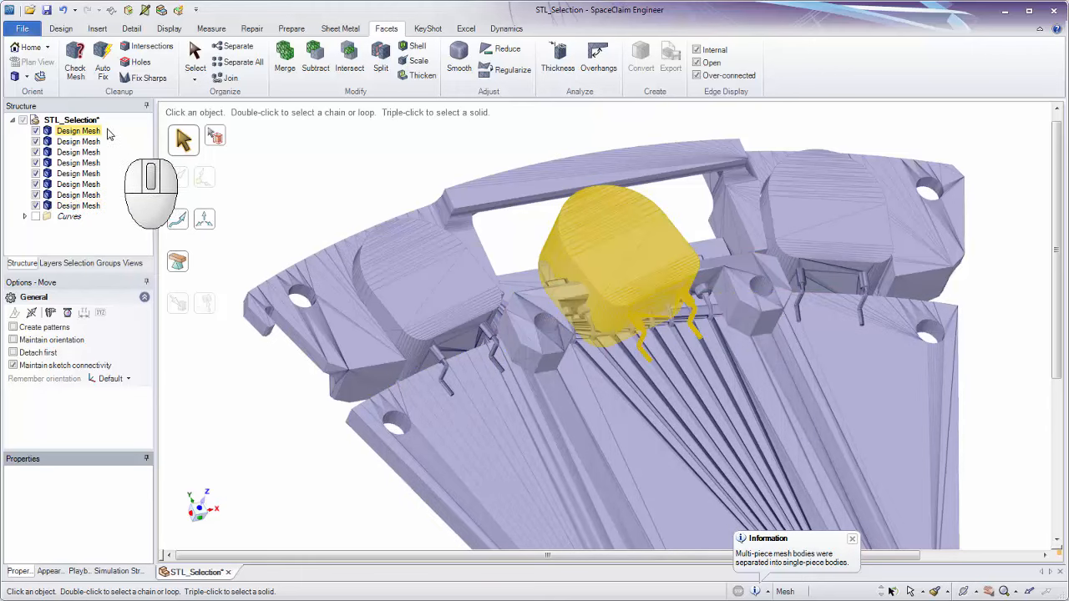
Select all the design meshes, randomize their colors, and clear the selection to view the differently colored bodies.
click(77, 130)
shift+click(77, 207)
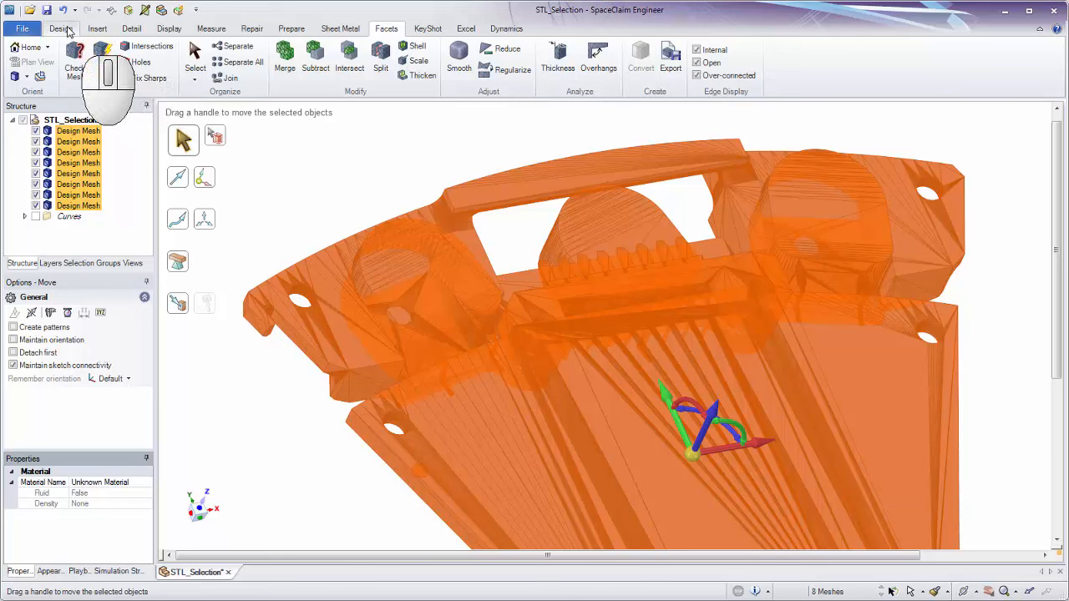
click(167, 30)
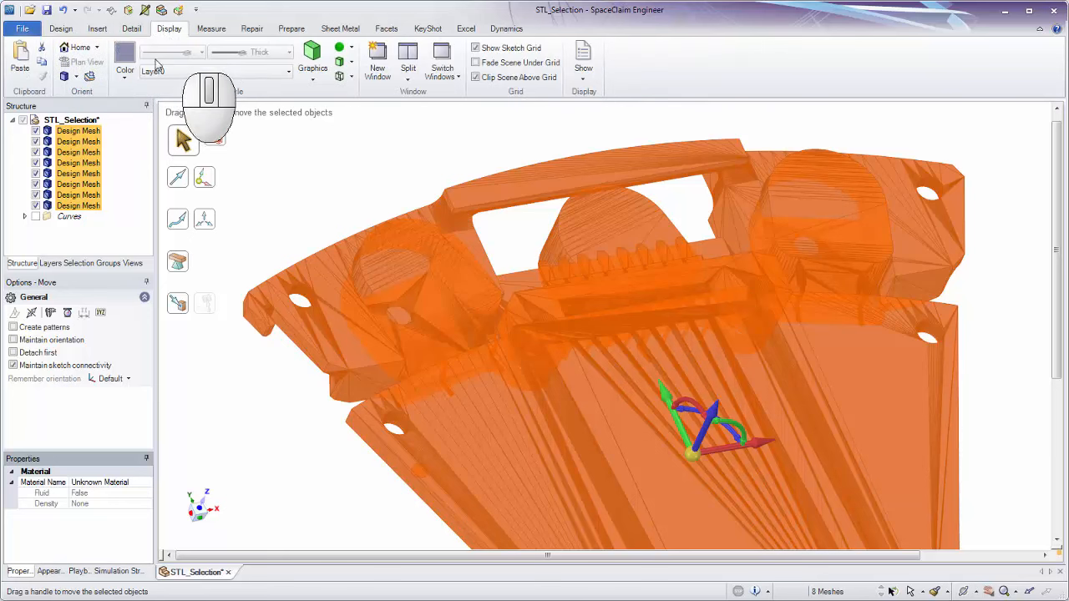
click(125, 67)
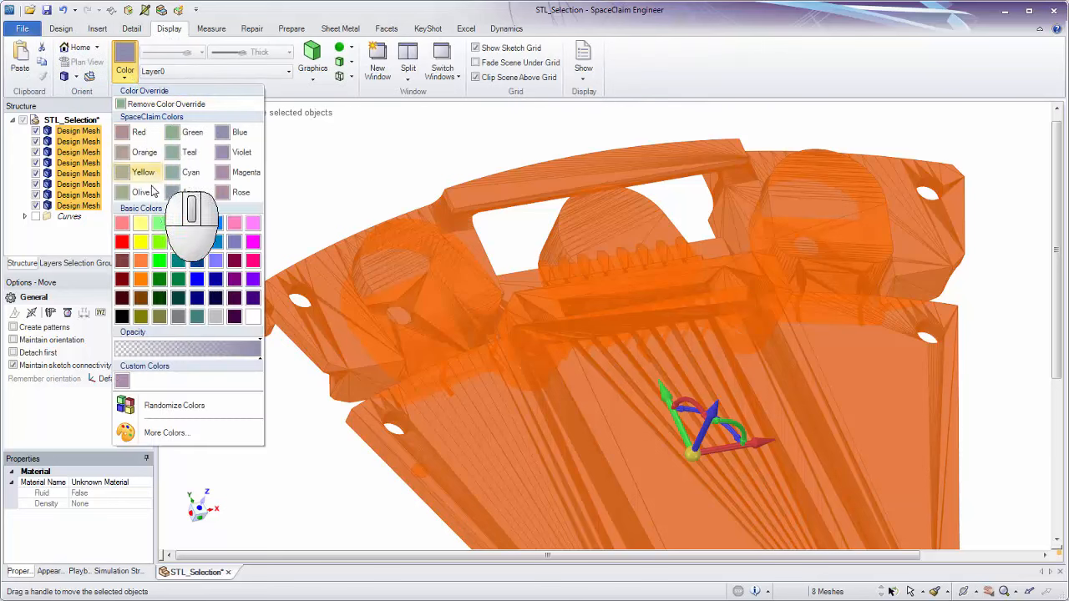
click(163, 407)
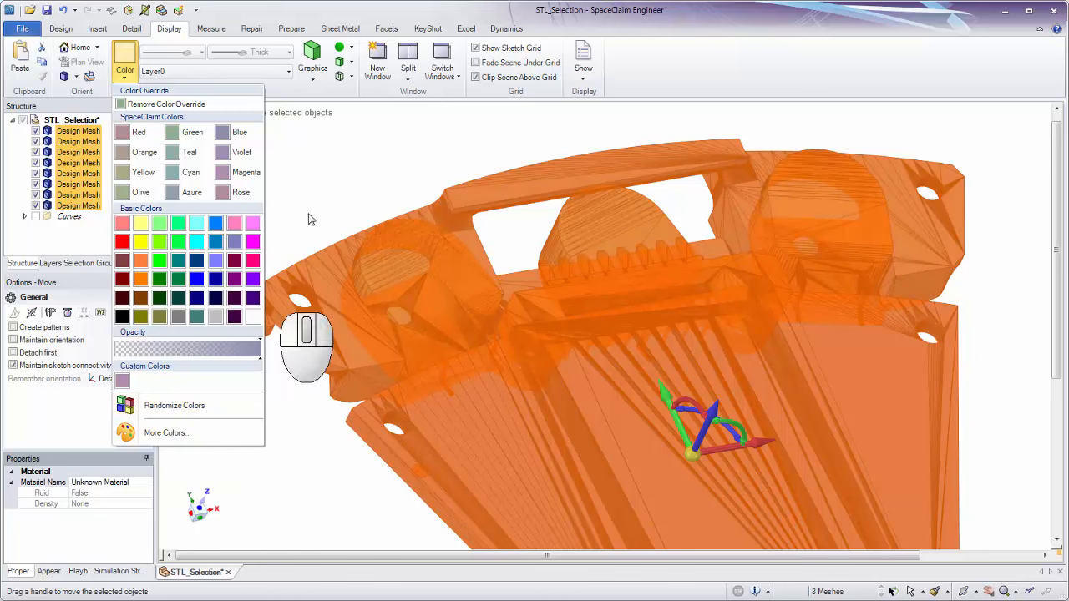
click(358, 121)
shift+middle_drag(369, 137, 316, 100)
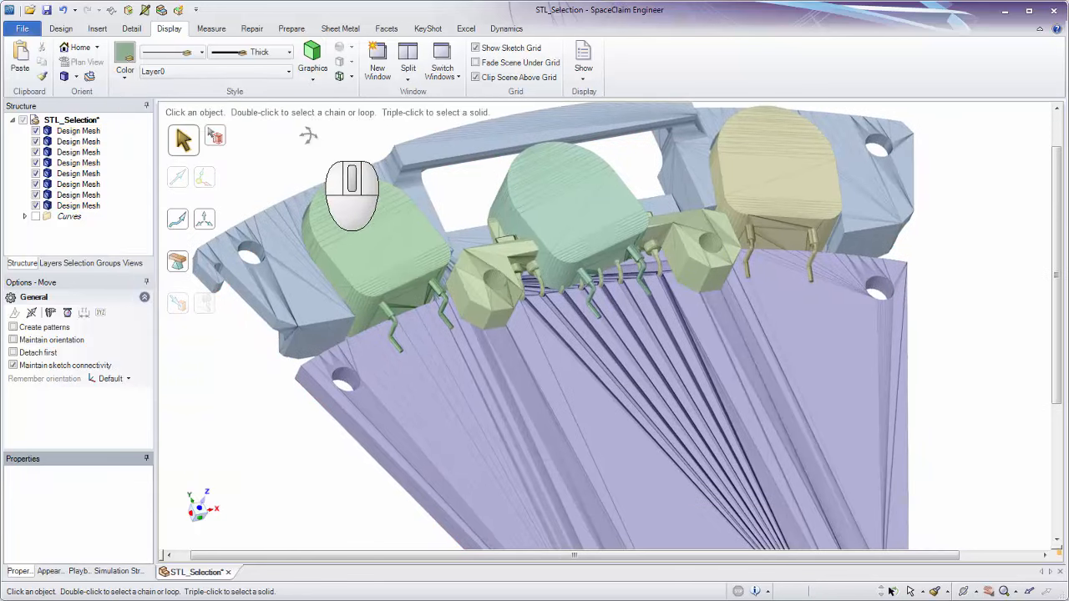
middle_drag(308, 136, 276, 112)
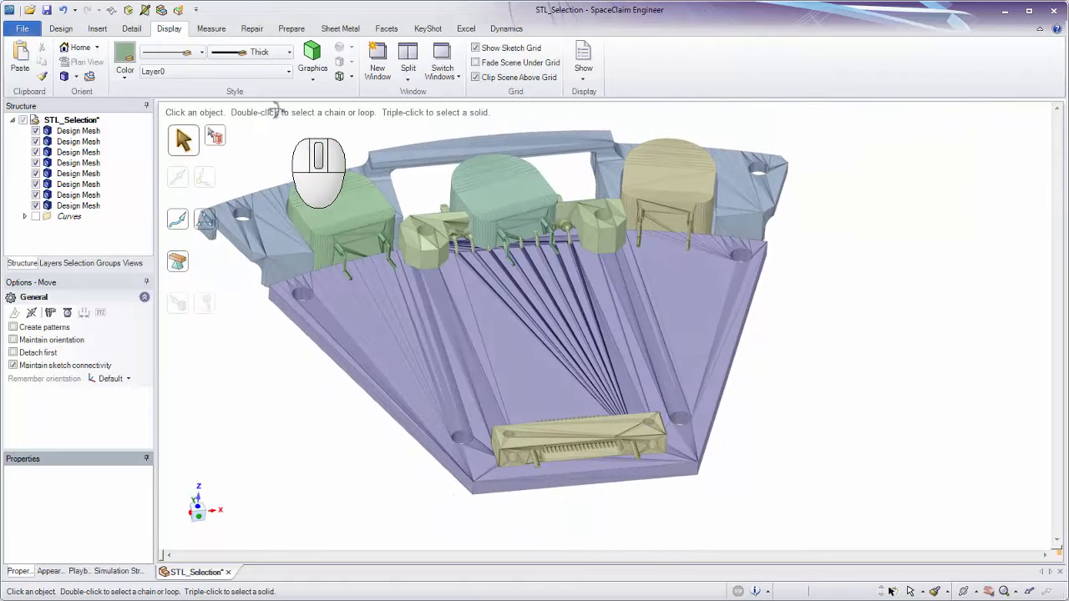